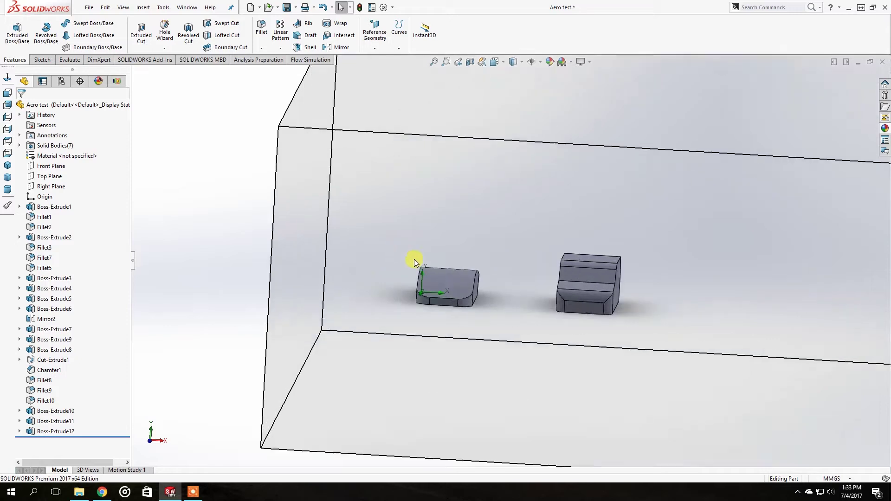
Examine the low curved car body's side profile and upper surface alongside the boxy and winged cars in the flow domain
scroll(438, 277, "down", 3)
middle_click_drag(475, 256, 533, 269)
left_click(420, 278)
scroll(419, 276, "up", 5)
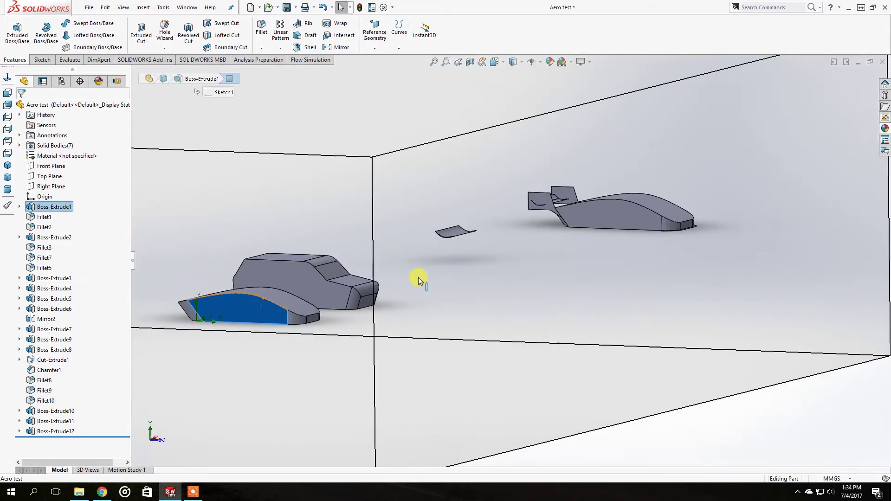
left_click_drag(431, 146, 766, 316)
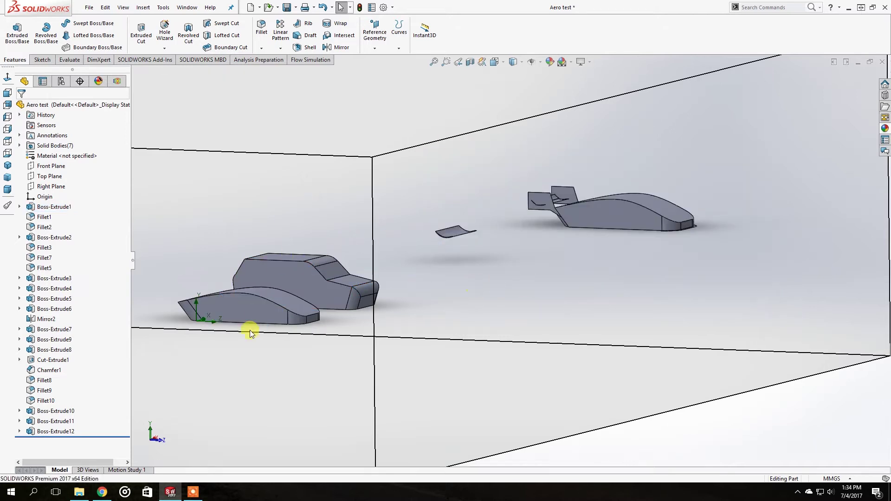
scroll(251, 334, "down", 4)
middle_click_drag(253, 280, 261, 269)
scroll(282, 279, "down", 3)
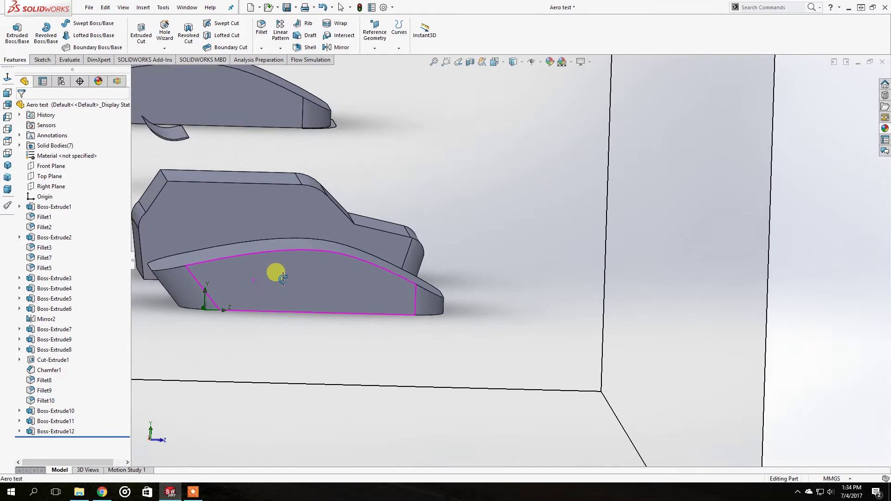
scroll(283, 279, "up", 3)
left_click(374, 258)
scroll(280, 280, "down", 2)
scroll(333, 271, "up", 2)
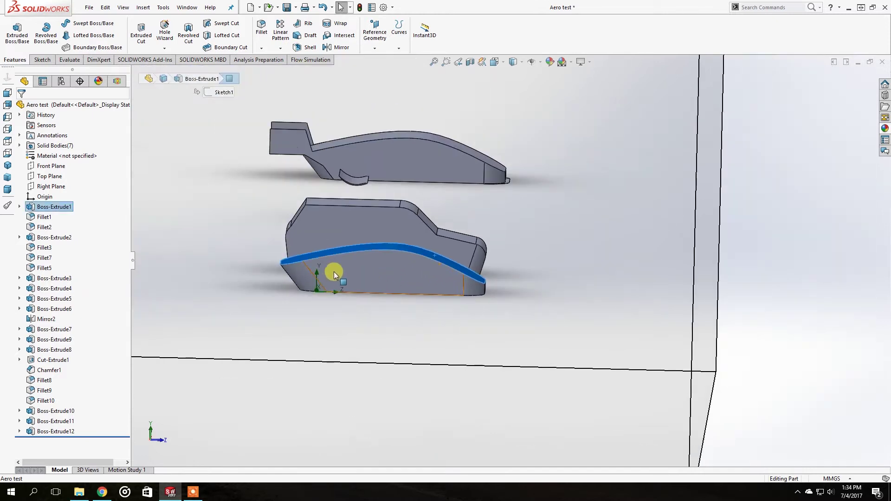
mouse_move(389, 266)
middle_mouse_down()
mouse_move(392, 253)
mouse_move(449, 244)
mouse_move(359, 283)
mouse_move(352, 265)
mouse_move(371, 269)
middle_mouse_up()
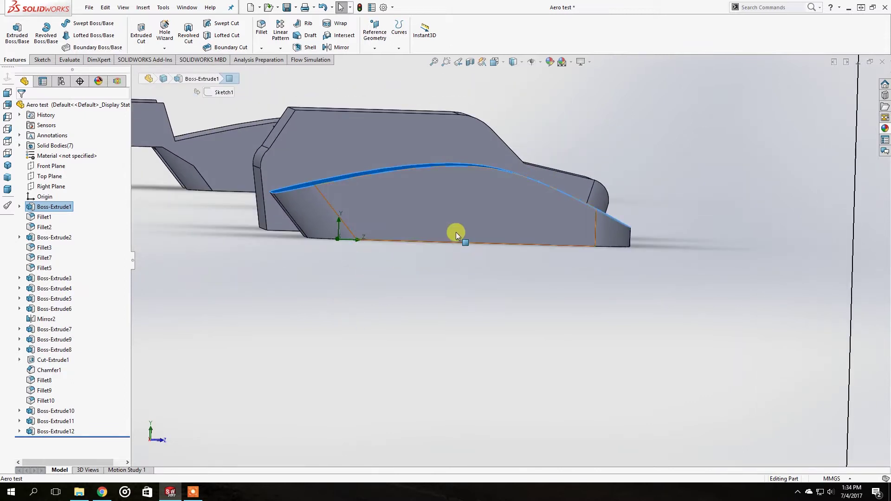
middle_click_drag(508, 215, 359, 207)
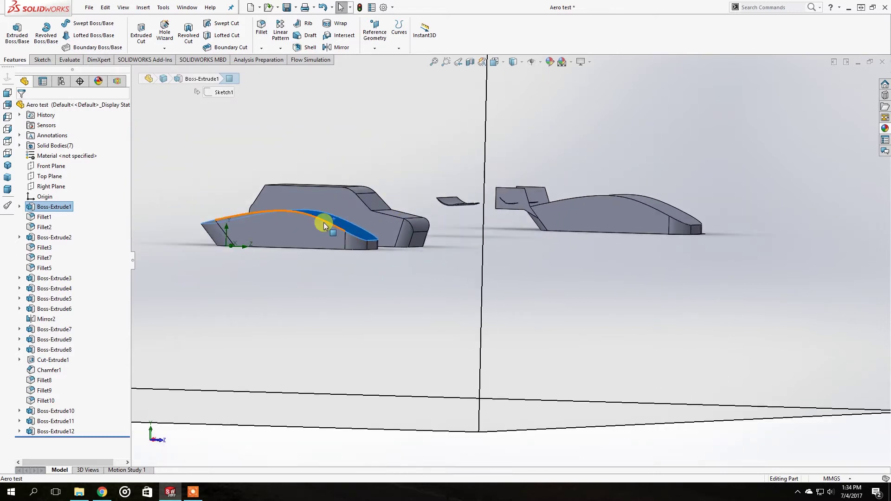
left_click(324, 271)
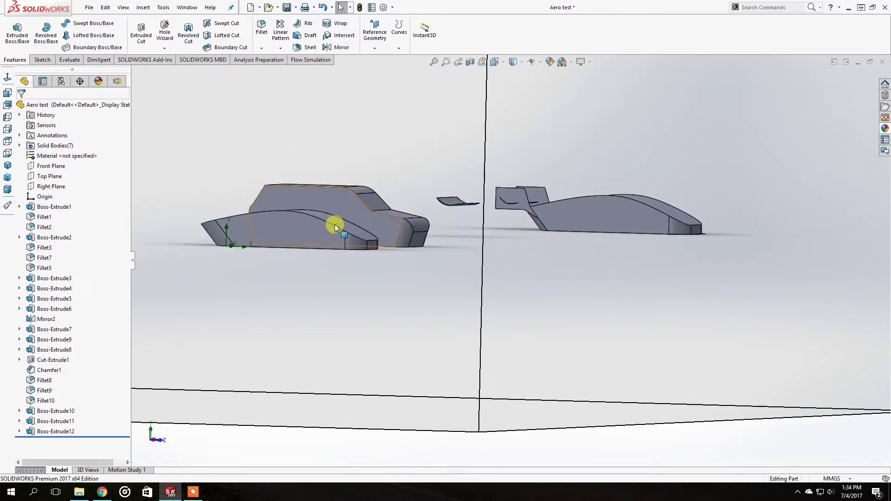
scroll(383, 217, "down", 3)
middle_click_drag(380, 221, 445, 259)
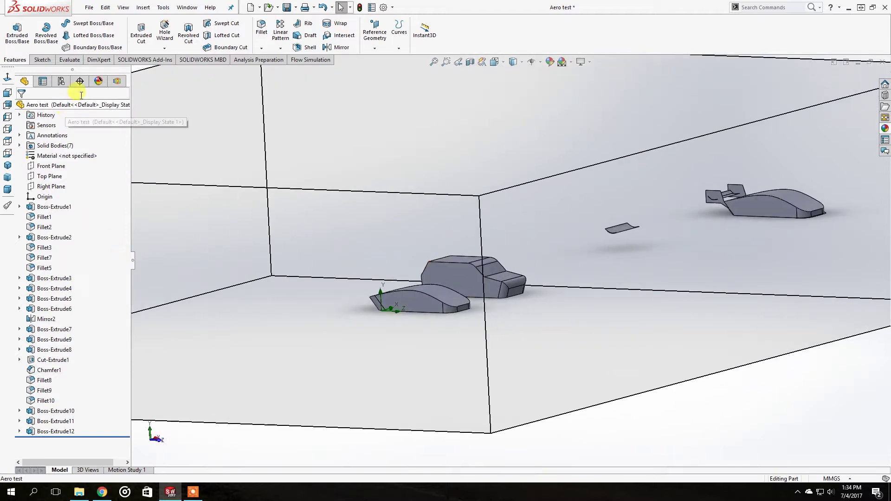
Review the definition of the SG Force (Y) 1 surface goal in the Flow Simulation project, then close it
left_click(117, 82)
right_click(78, 239)
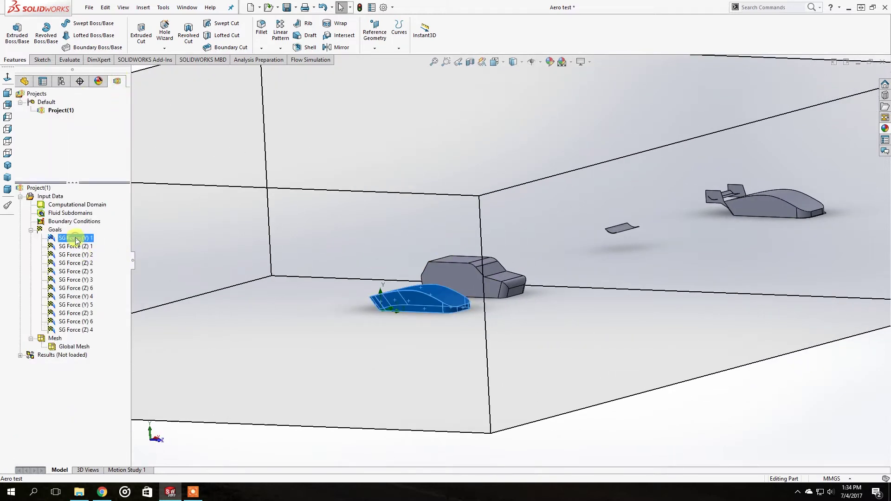
left_click(109, 244)
left_click(33, 109)
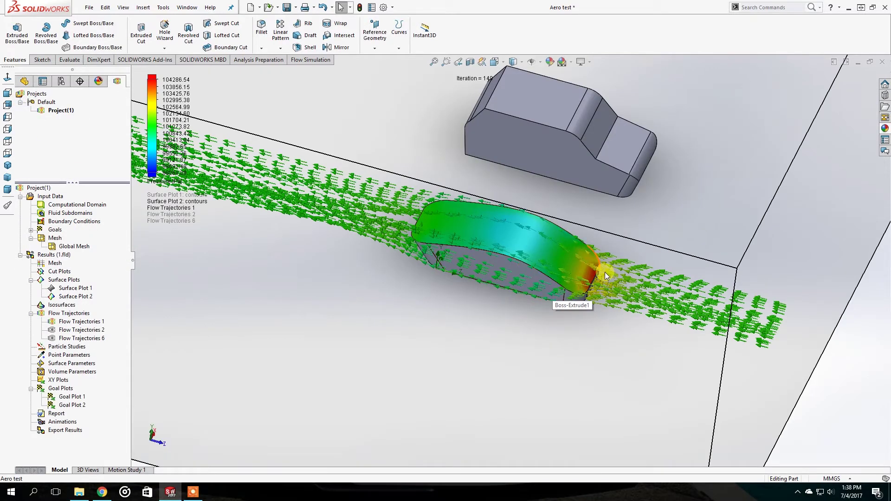
Examine the pressure contours and Flow Trajectories 1 around the low curved car's nose, roof and tail
middle_click_drag(553, 268, 578, 266)
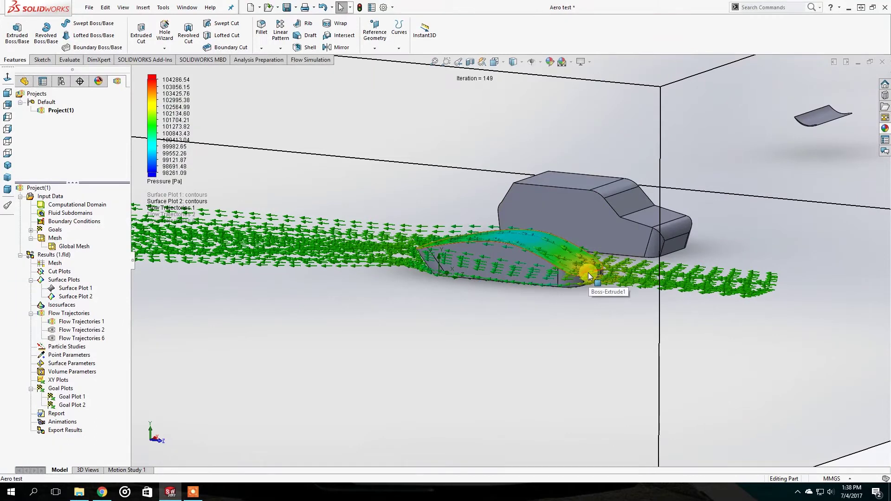
middle_click_drag(781, 280, 638, 265)
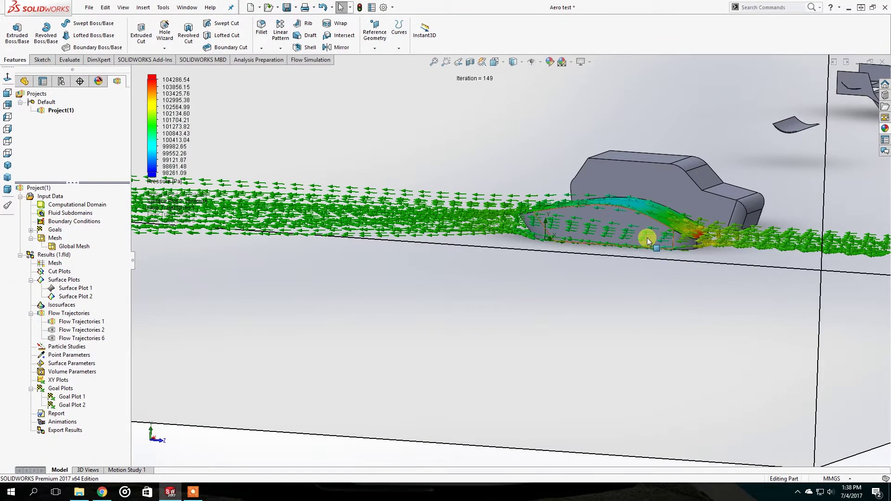
middle_click_drag(686, 229, 645, 249)
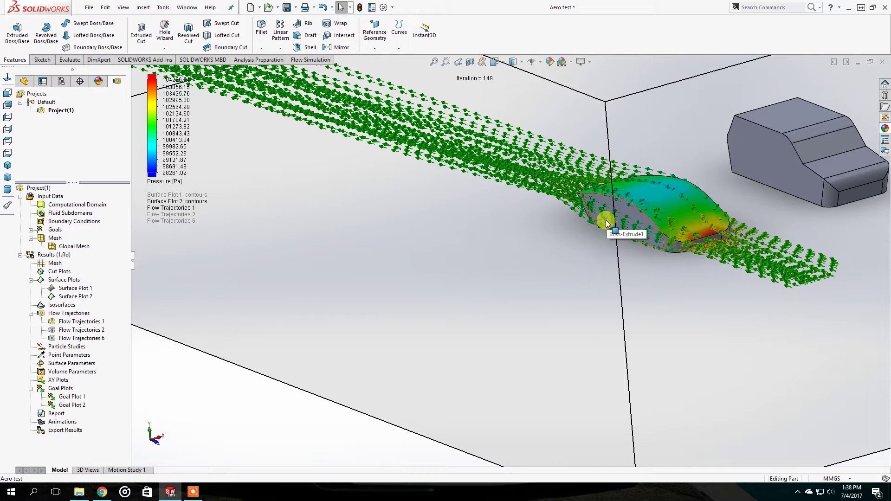
middle_click_drag(614, 204, 633, 233)
middle_click_drag(551, 270, 548, 252)
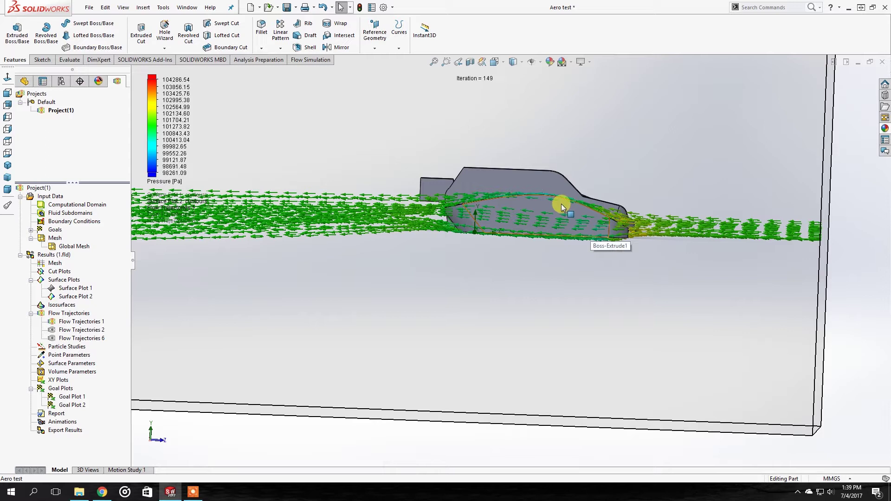
middle_click_drag(553, 207, 471, 324)
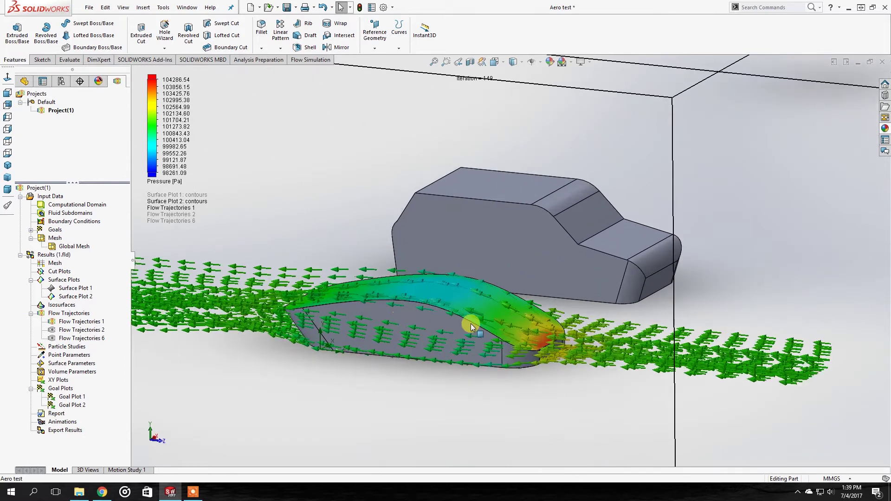
middle_click_drag(408, 285, 426, 310)
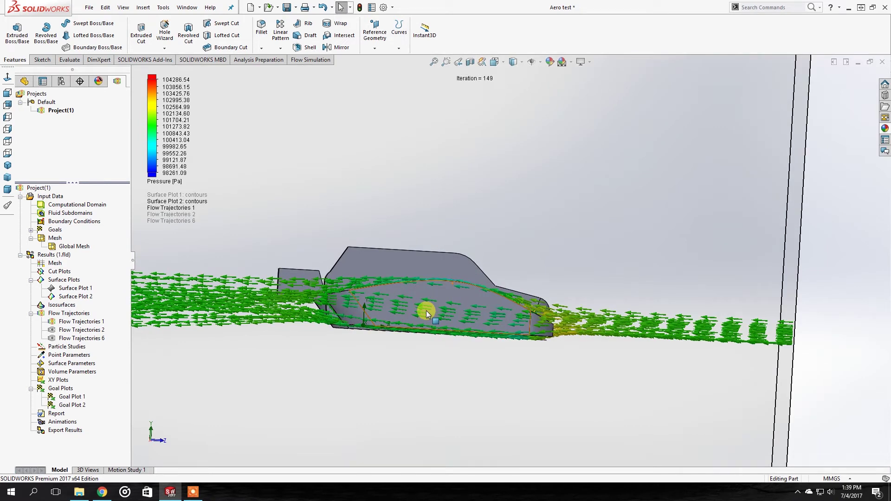
middle_click_drag(440, 309, 459, 285)
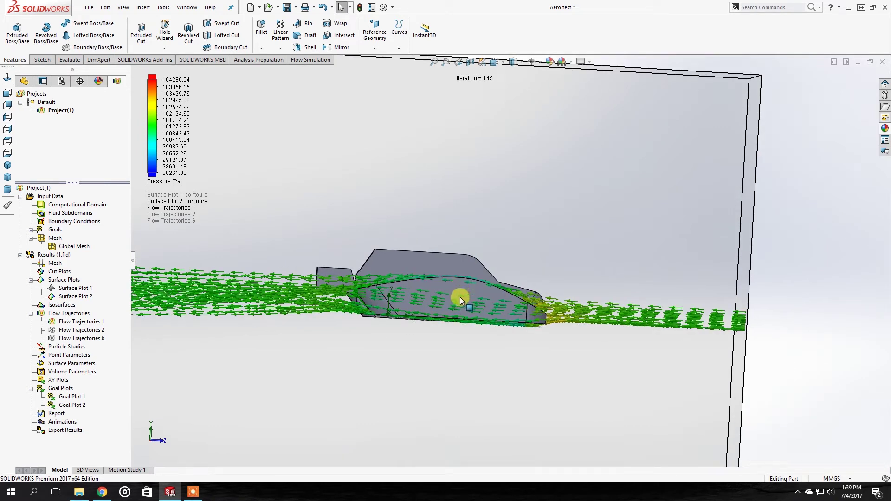
middle_click_drag(460, 269, 393, 298)
scroll(346, 293, "down", 3)
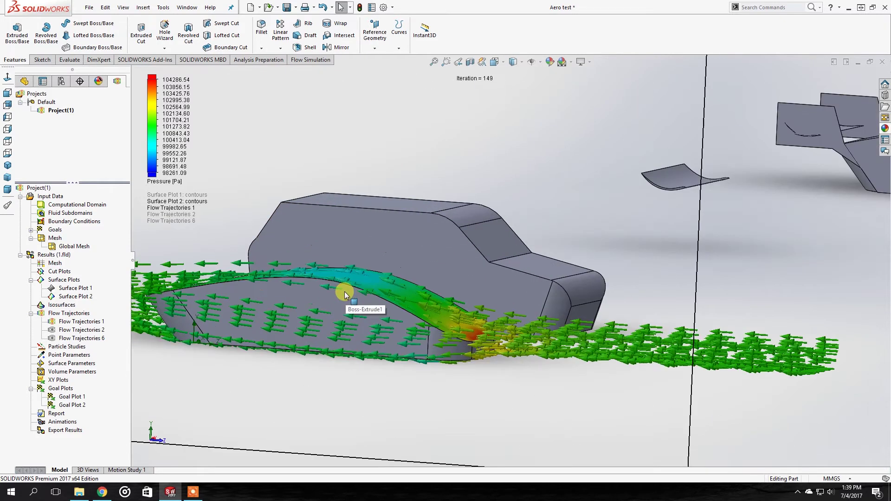
scroll(365, 317, "up", 2)
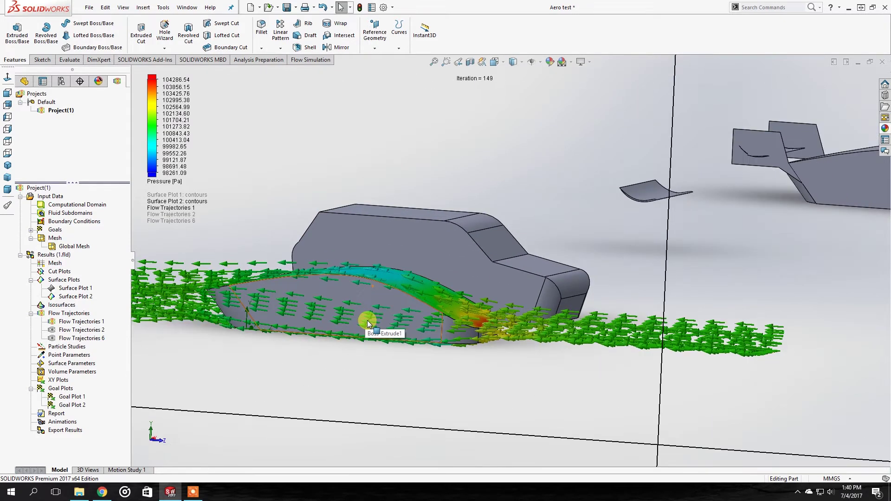
scroll(374, 321, "up", 2)
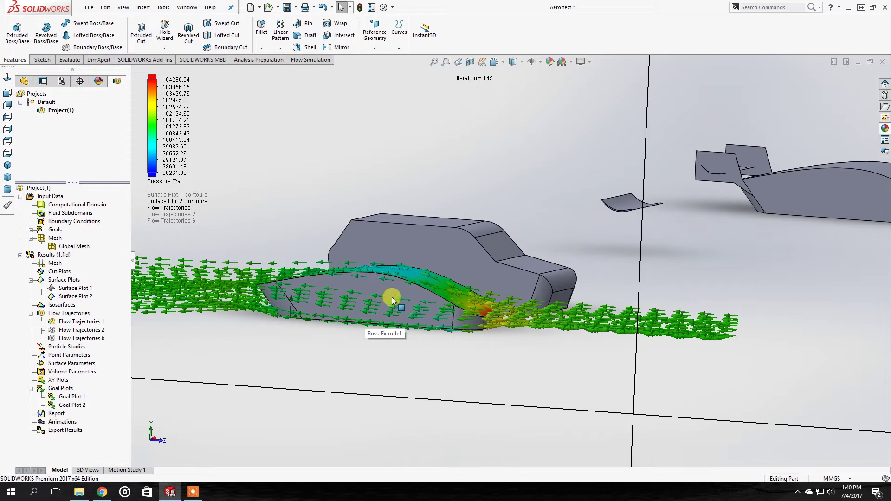
scroll(391, 302, "up", 4)
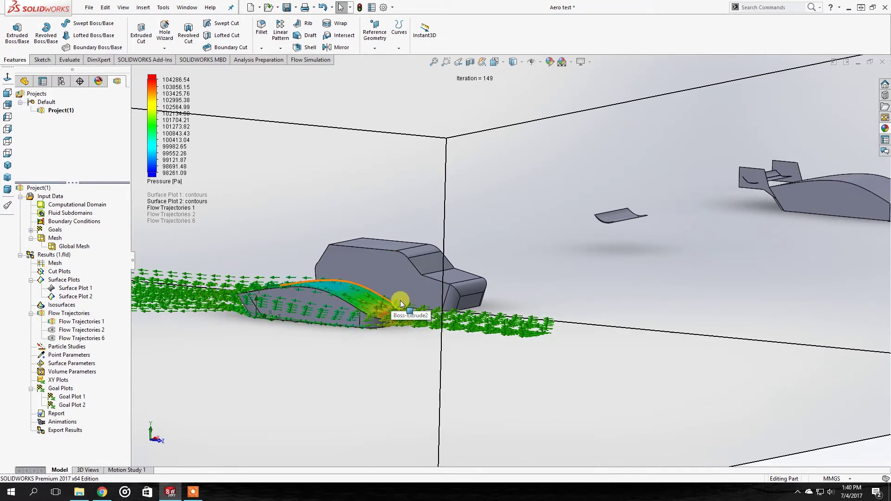
scroll(327, 301, "down", 3)
middle_click_drag(326, 301, 405, 282)
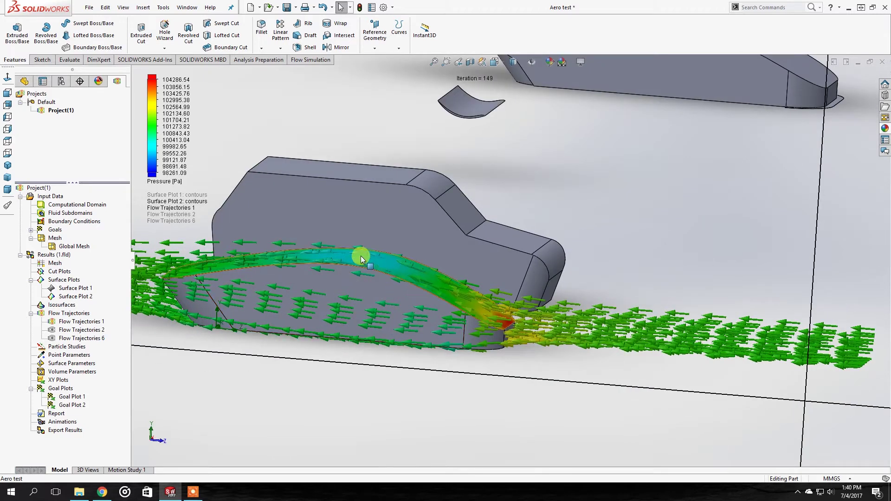
middle_click_drag(469, 313, 497, 302)
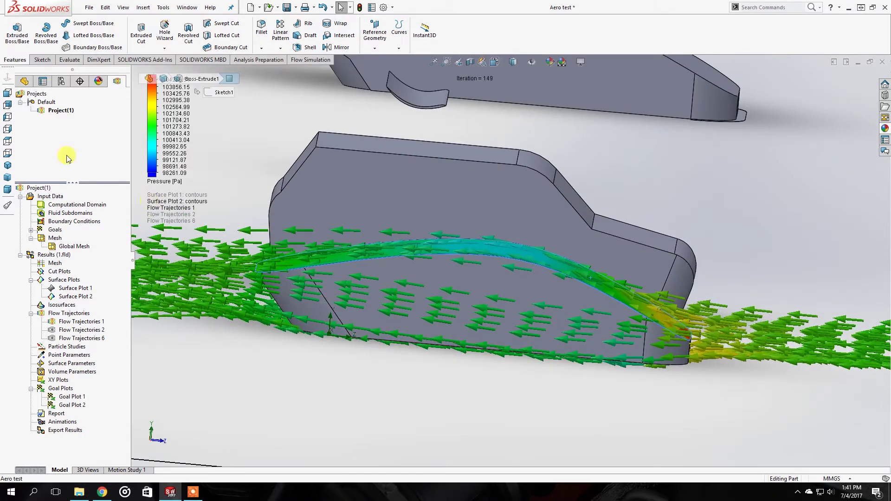
Compare the airflow over the low car's curved roof with the flow along its underside, using side-on and raised views
left_click(7, 93)
middle_click_drag(265, 250, 417, 274)
scroll(461, 242, "down", 5)
middle_click_drag(507, 236, 480, 240)
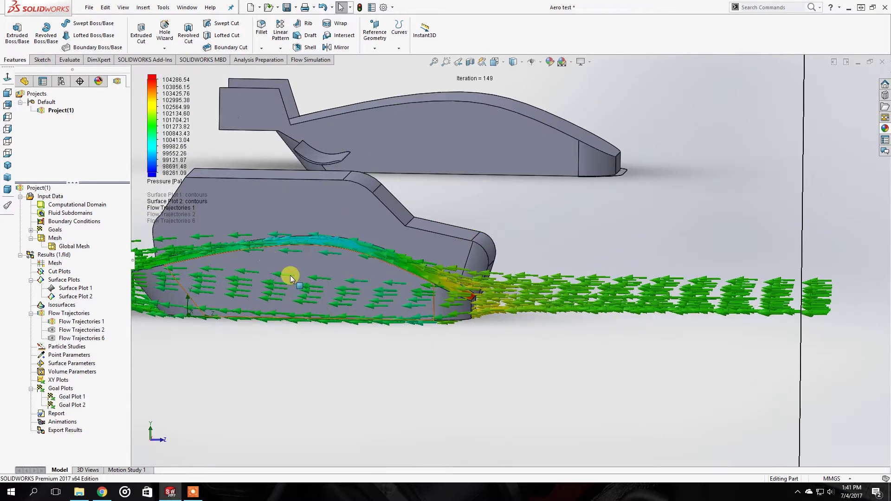
scroll(291, 274, "up", 5)
scroll(384, 302, "down", 7)
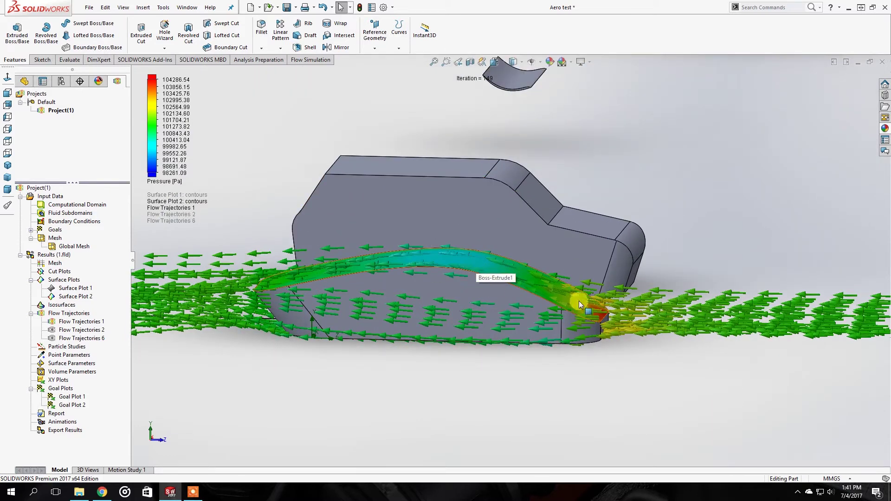
middle_click_drag(456, 271, 457, 243)
middle_click_drag(403, 280, 396, 265)
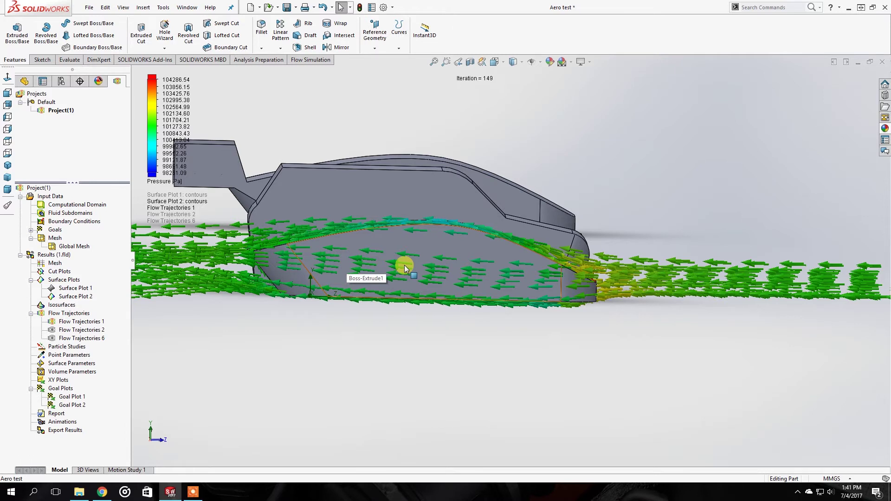
scroll(404, 268, "down", 3)
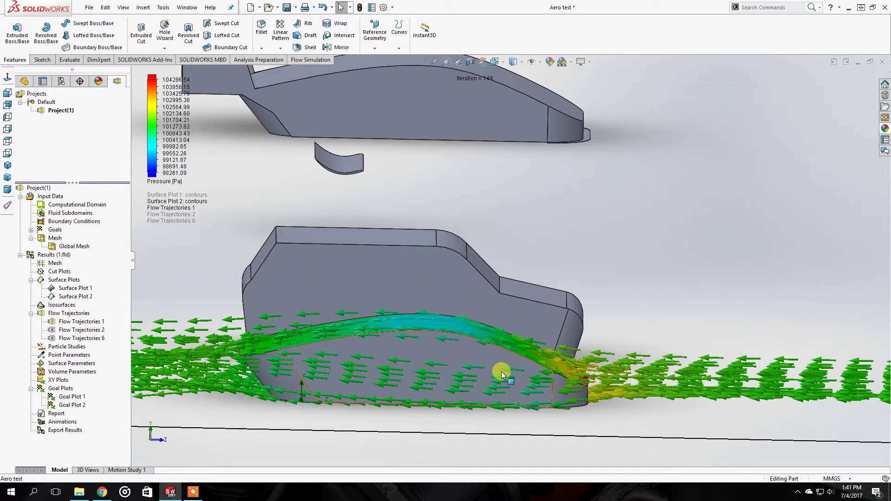
scroll(501, 372, "up", 2)
scroll(458, 319, "up", 4)
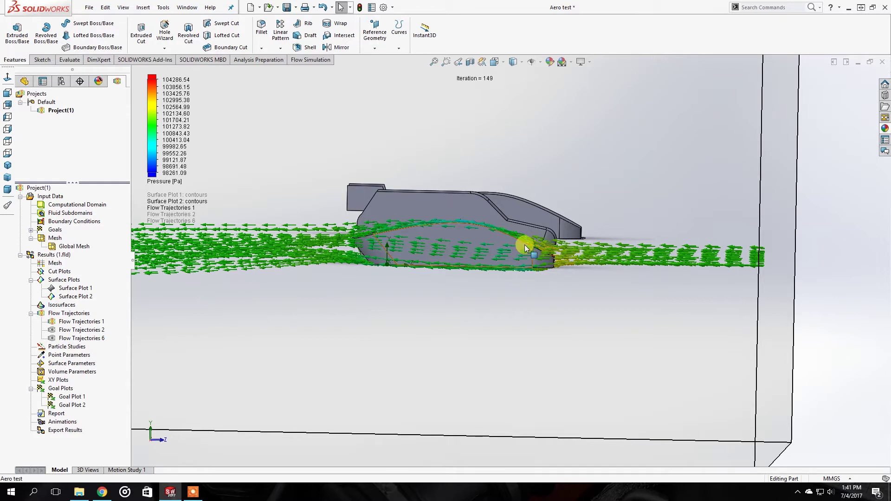
scroll(512, 258, "down", 2)
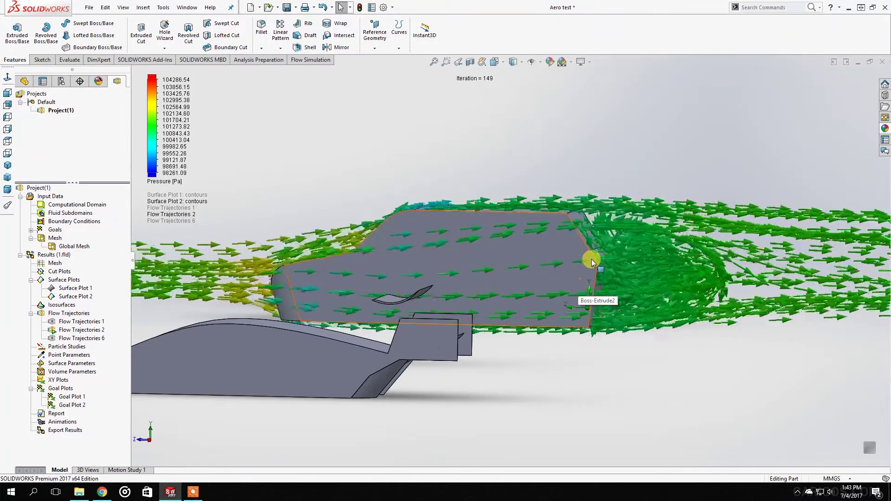
Examine the Flow Trajectories 2 wake behind the boxy car's rear face from several angles
scroll(650, 274, "up", 10)
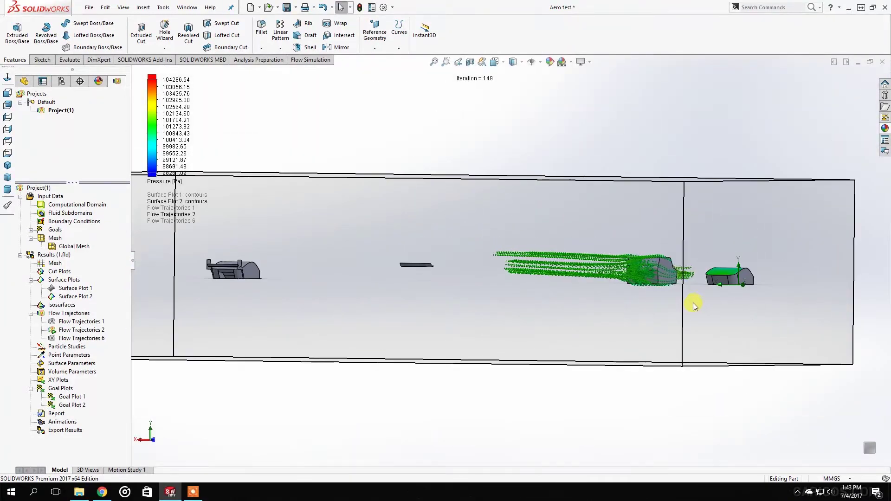
middle_click_drag(692, 302, 681, 316)
scroll(659, 297, "down", 5)
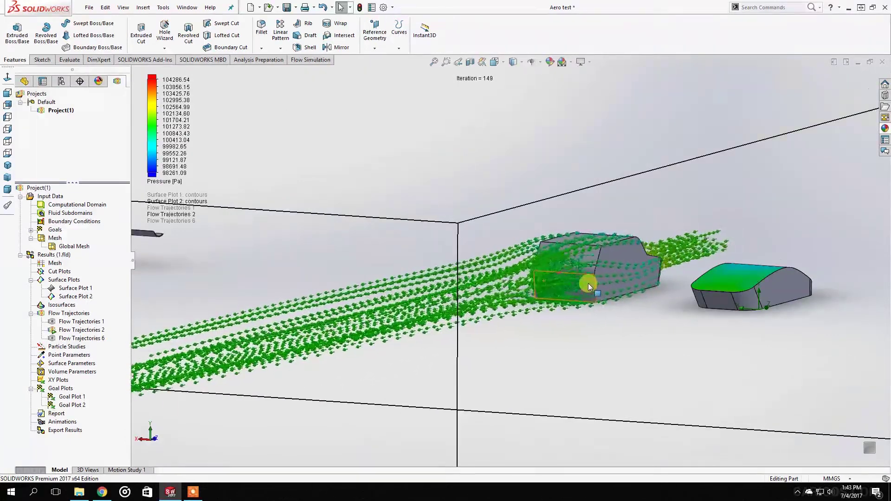
scroll(587, 284, "down", 3)
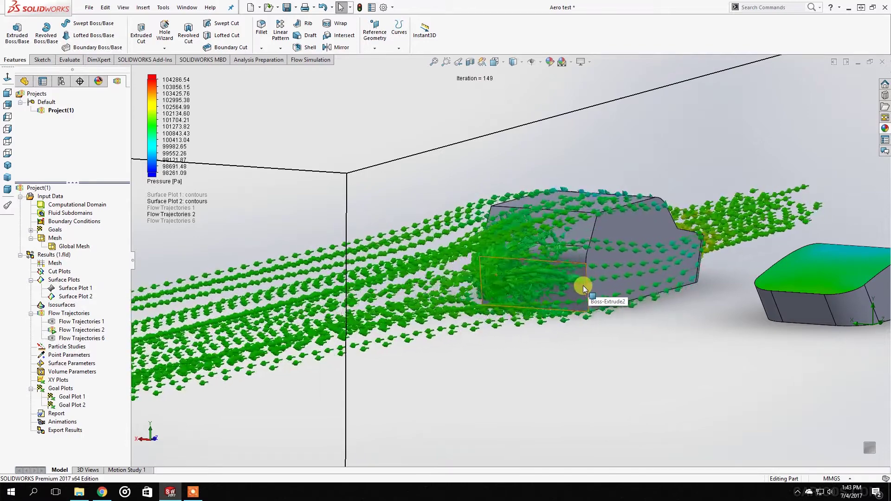
scroll(575, 255, "down", 2)
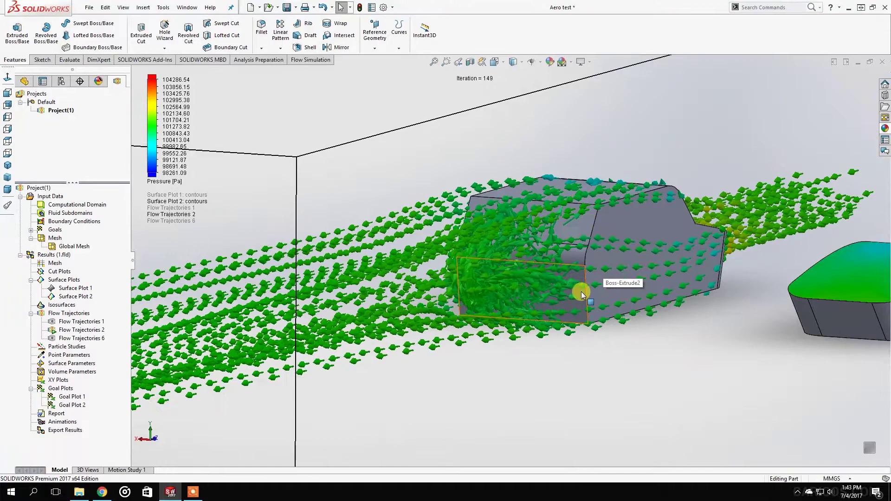
middle_click_drag(581, 292, 543, 280)
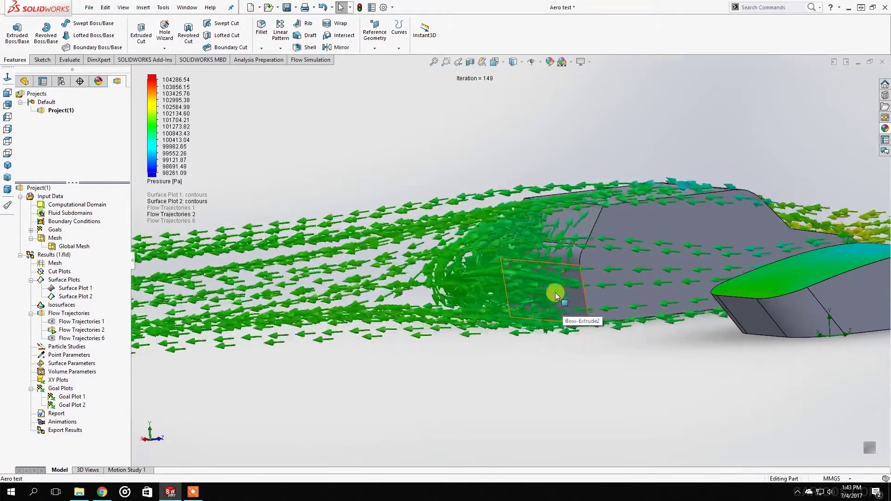
middle_click_drag(517, 273, 477, 315)
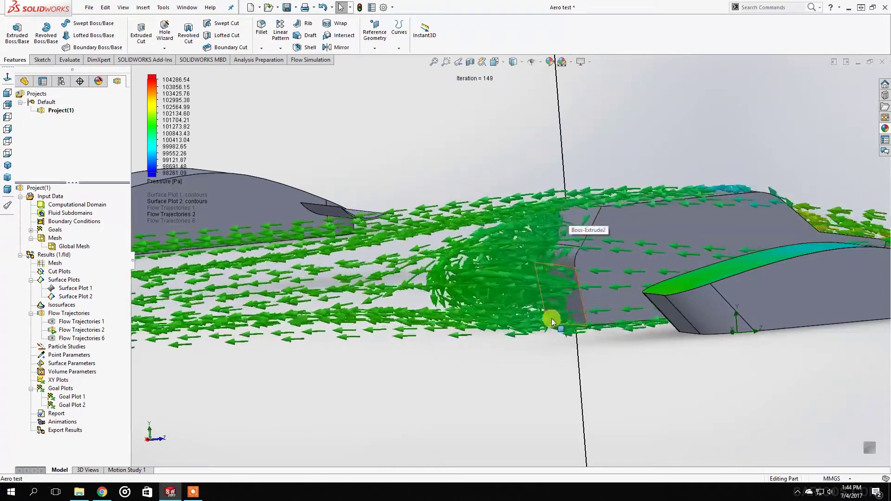
Inspect the recirculating flow of Flow Trajectories 2 behind the boxy car in rear and side-on views of the whole body
middle_click_drag(541, 281, 633, 275)
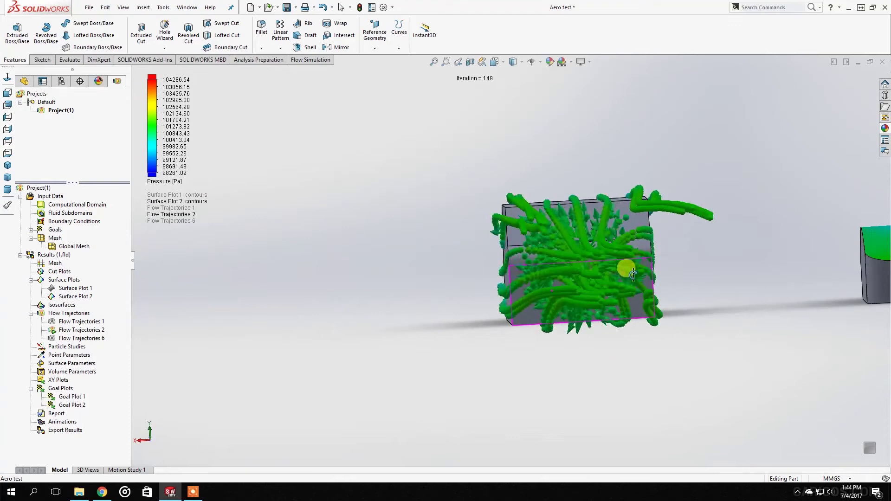
middle_click_drag(486, 282, 580, 261)
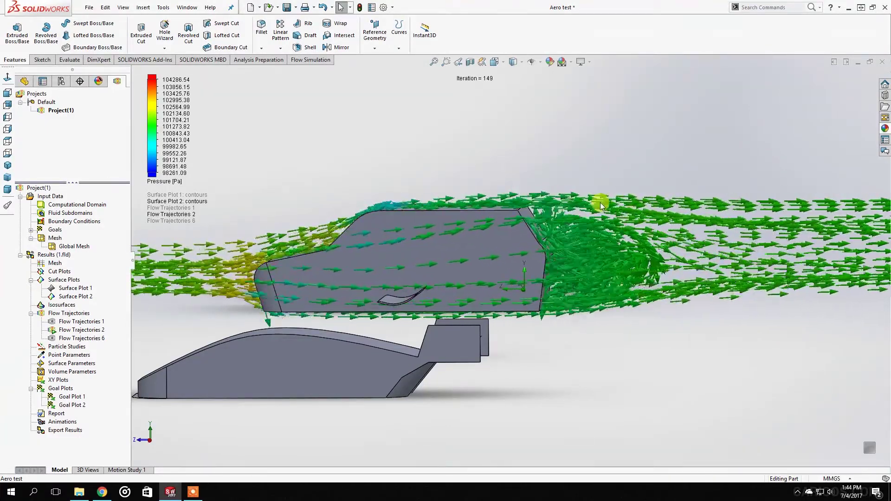
scroll(612, 267, "up", 2)
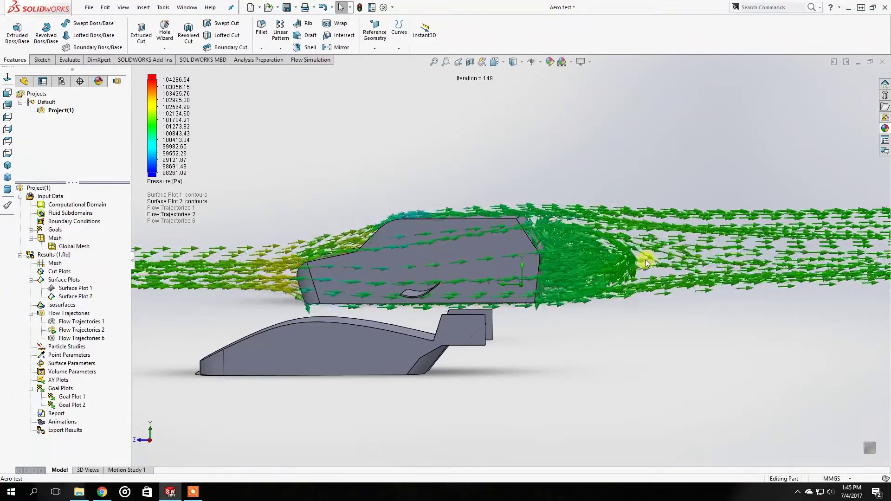
scroll(658, 266, "up", 2)
scroll(658, 266, "up", 2)
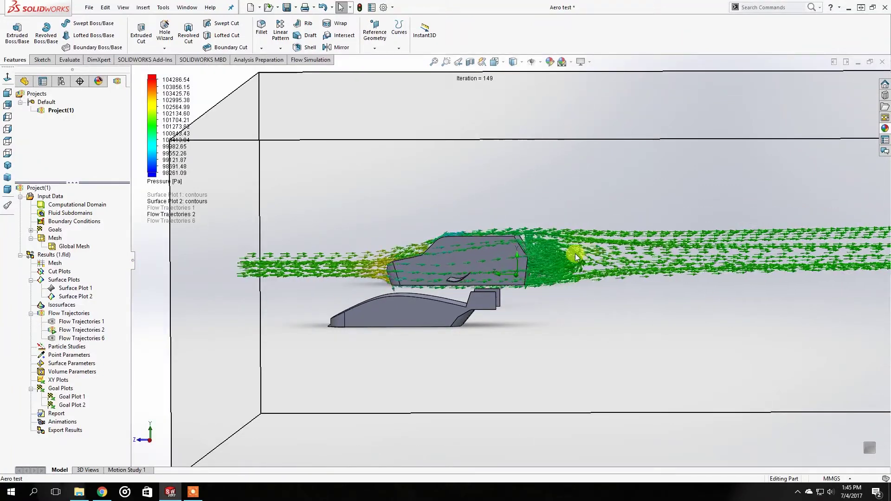
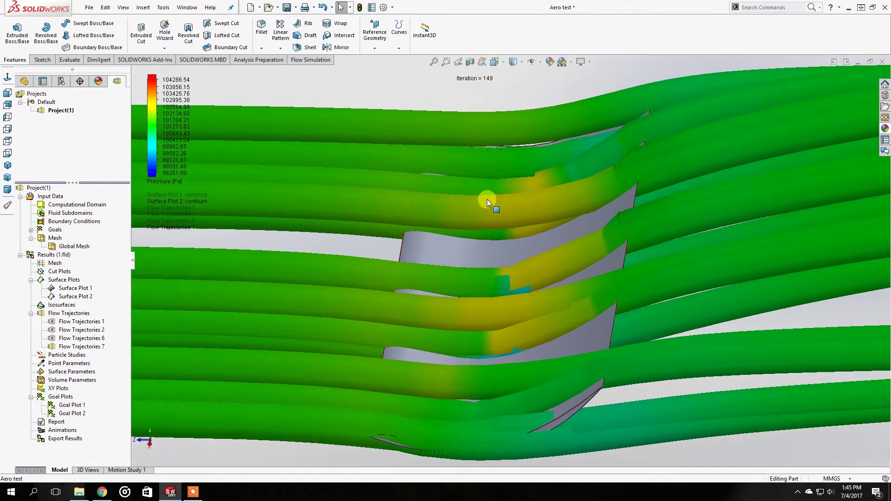
Examine the Flow Trajectories 7 pressure pipes around the curved wing from above, below and the side, highlighting one wing face
scroll(508, 278, "up", 3)
middle_click_drag(509, 269, 533, 361)
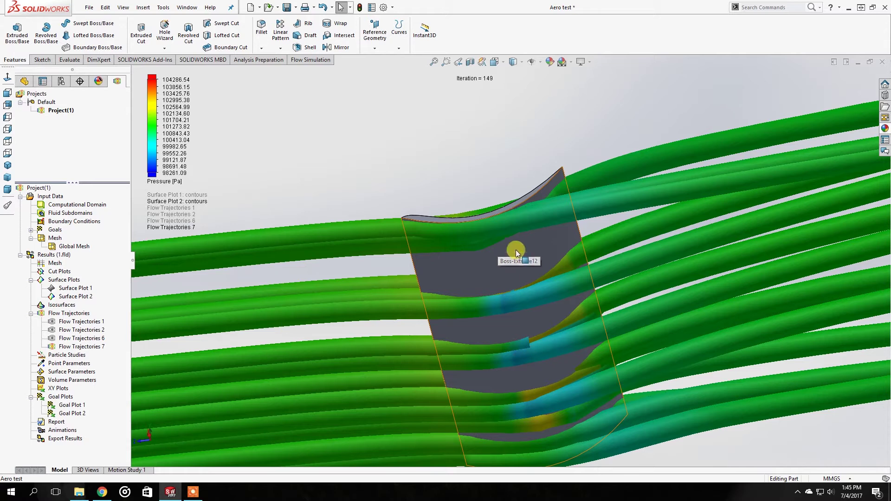
middle_click_drag(511, 266, 514, 290)
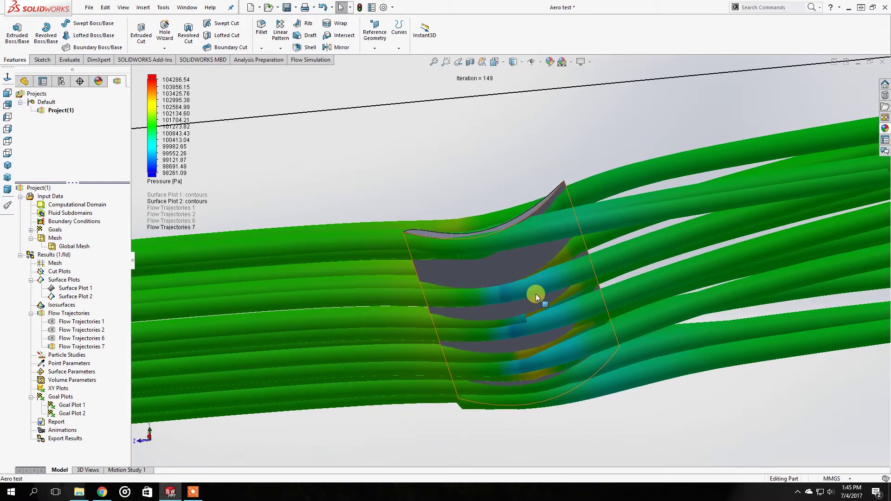
middle_click_drag(541, 338, 486, 318)
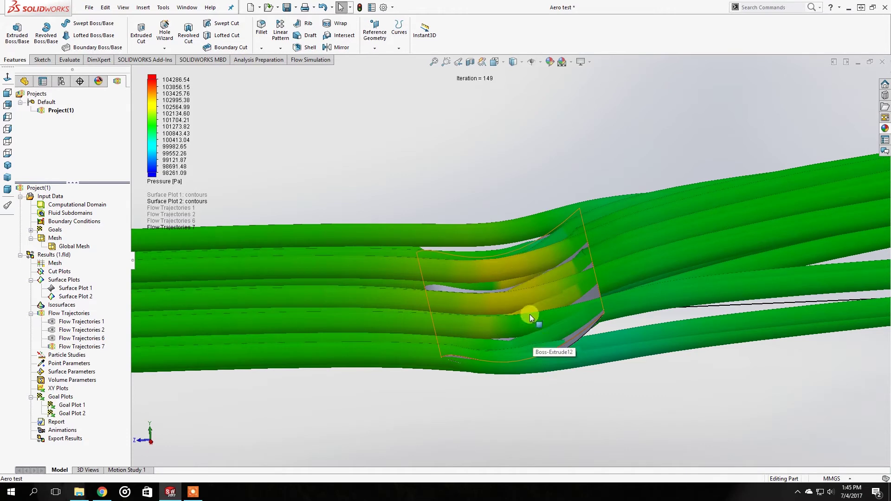
middle_click_drag(518, 357, 586, 284)
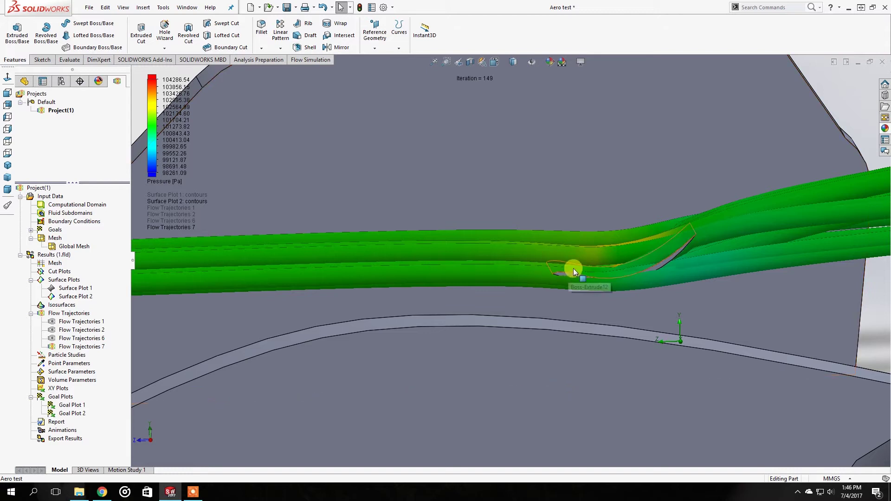
left_click(685, 240)
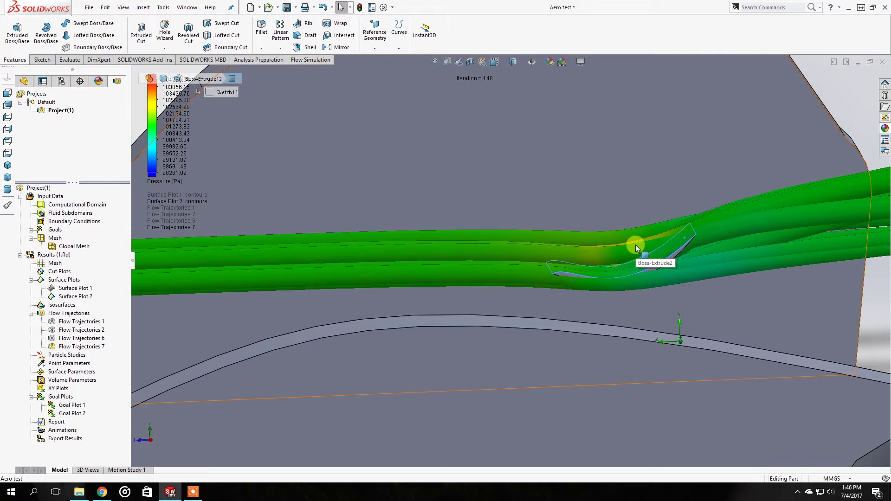
scroll(593, 283, "down", 5)
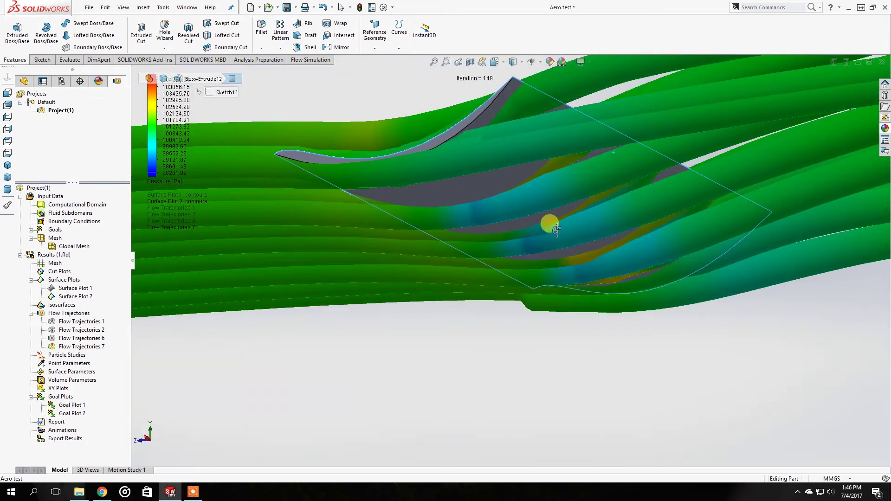
scroll(523, 207, "up", 2)
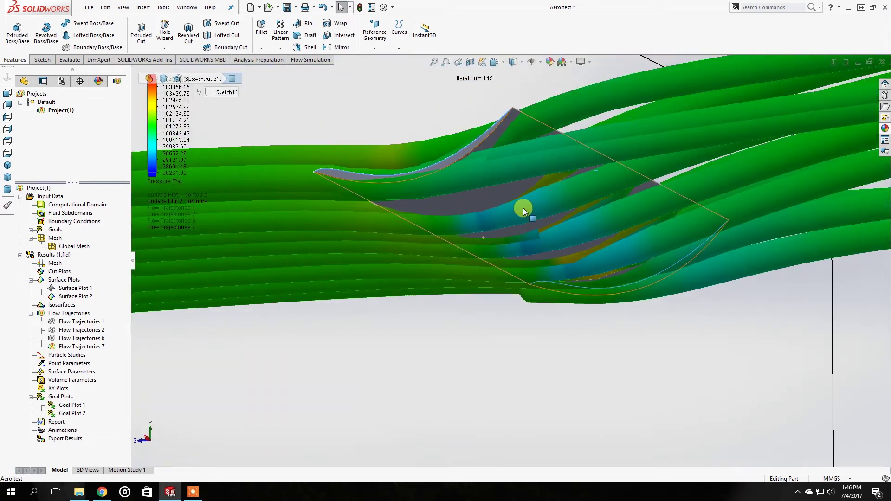
mouse_move(518, 203)
middle_mouse_down()
mouse_move(537, 218)
mouse_move(538, 210)
mouse_move(473, 237)
middle_mouse_up()
middle_click_drag(566, 183, 498, 241)
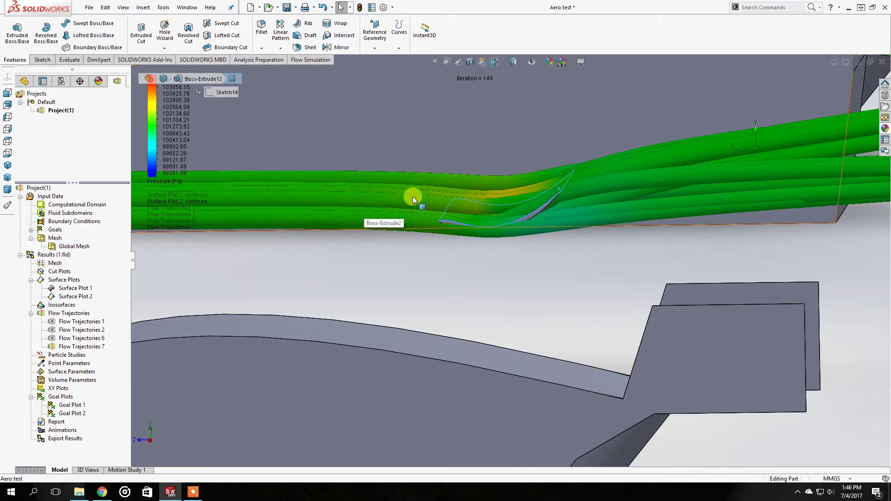
Compare the pressure colouring of the flow beneath the curved wing with the flow over its upper surface
scroll(485, 205, "up", 10)
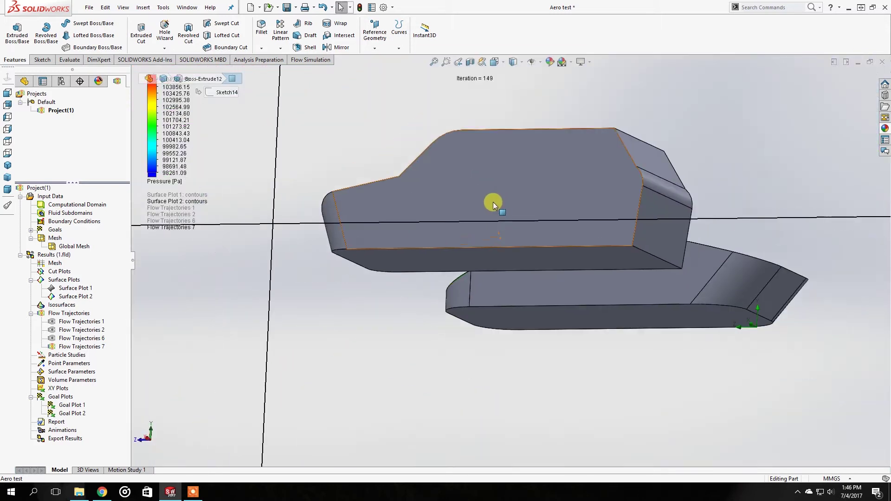
scroll(364, 147, "down", 5)
scroll(469, 219, "down", 3)
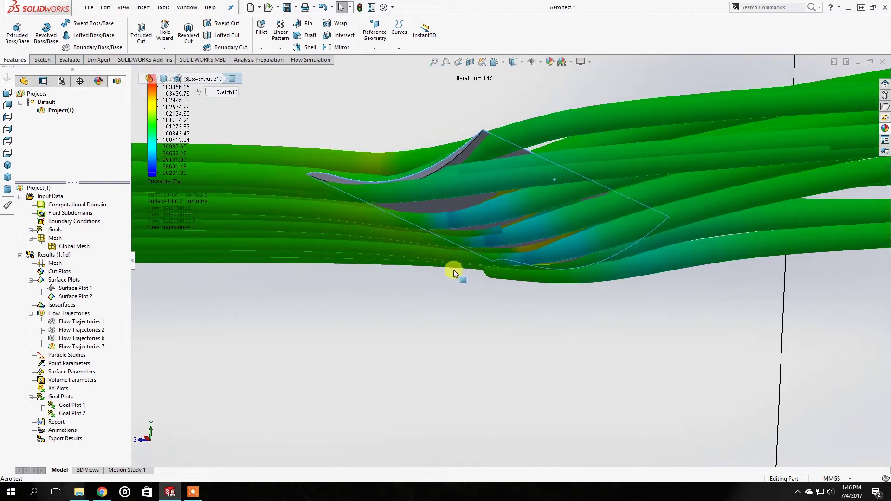
scroll(489, 199, "up", 2)
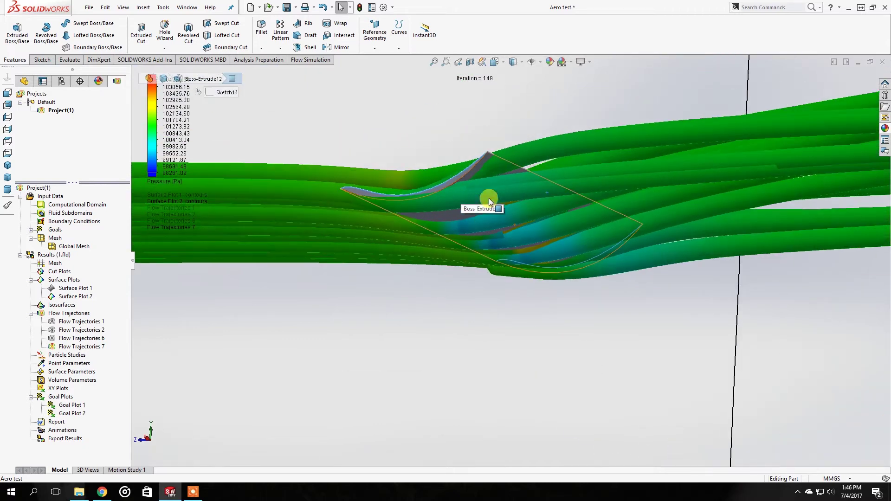
middle_click_drag(509, 227, 516, 268)
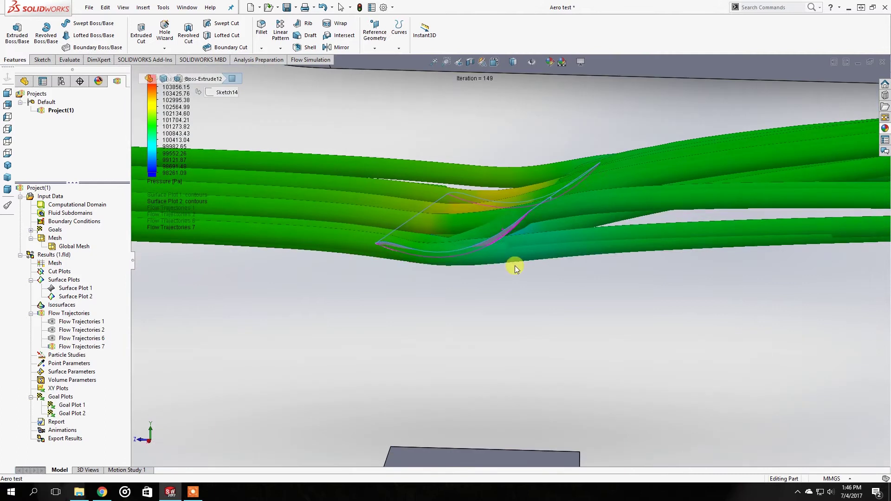
mouse_move(488, 208)
middle_mouse_down()
mouse_move(461, 218)
mouse_move(480, 180)
mouse_move(493, 199)
middle_mouse_up()
scroll(522, 194, "down", 2)
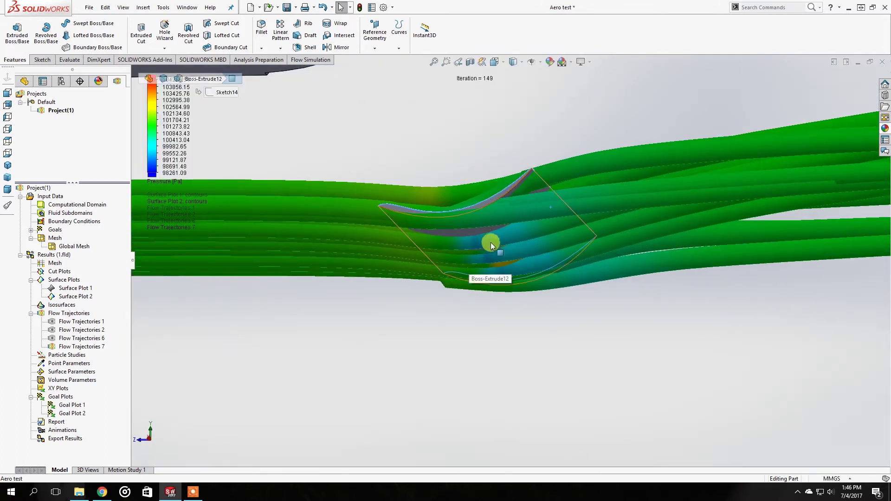
middle_click_drag(488, 243, 494, 245)
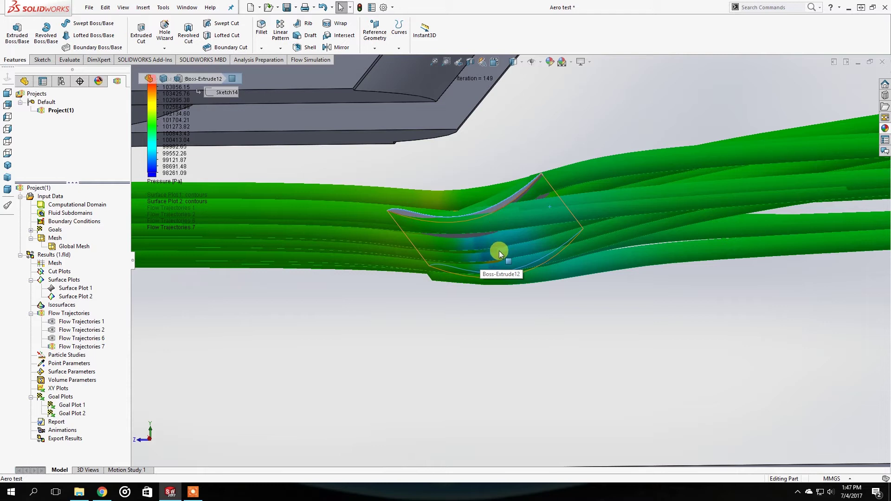
middle_click_drag(500, 251, 471, 236)
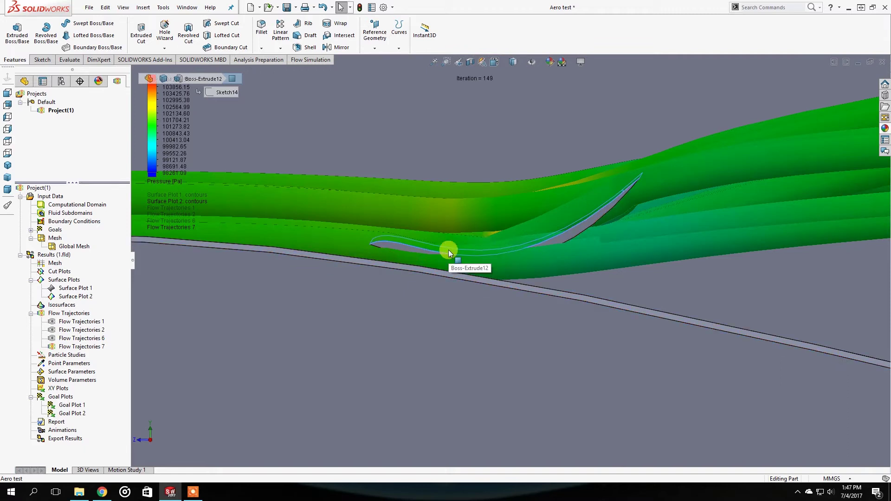
Edit Flow Trajectories 7, replacing its starting faces with the curved wing's end face and keeping 20 pressure-coloured pipes of 0.1 m
scroll(489, 247, "up", 10)
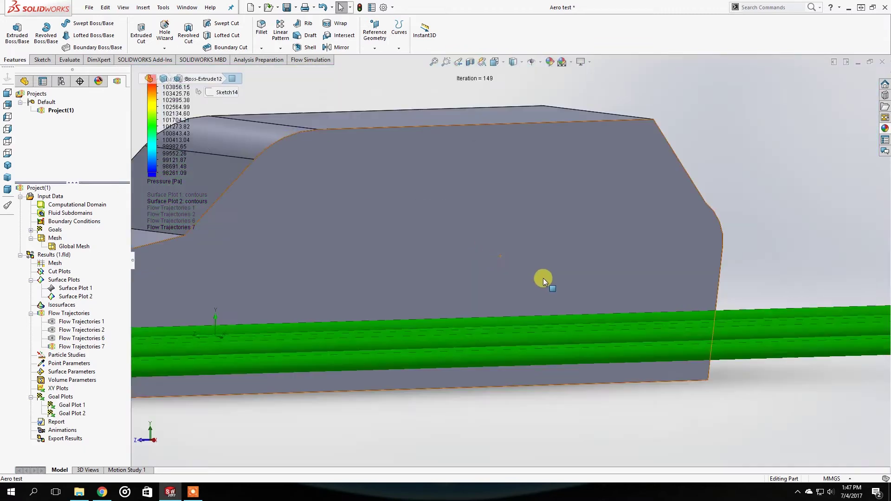
middle_click_drag(675, 331, 788, 246)
scroll(745, 304, "down", 5)
middle_click_drag(746, 303, 658, 331)
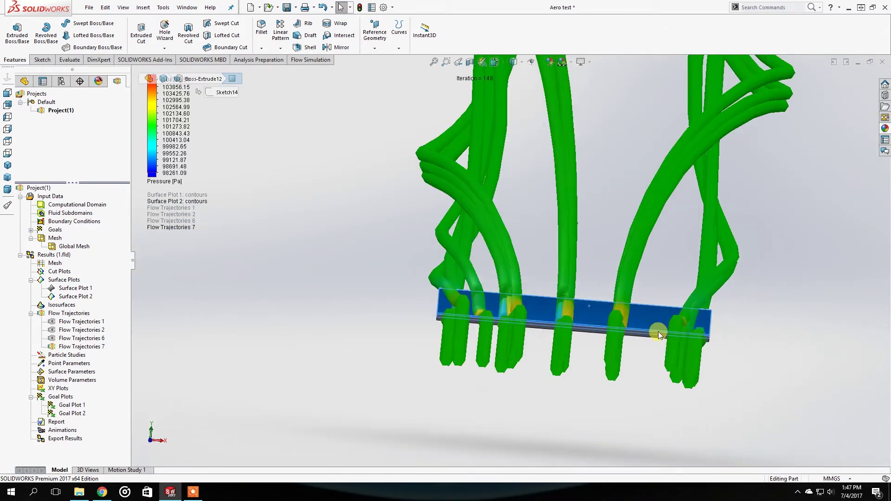
scroll(654, 329, "down", 3)
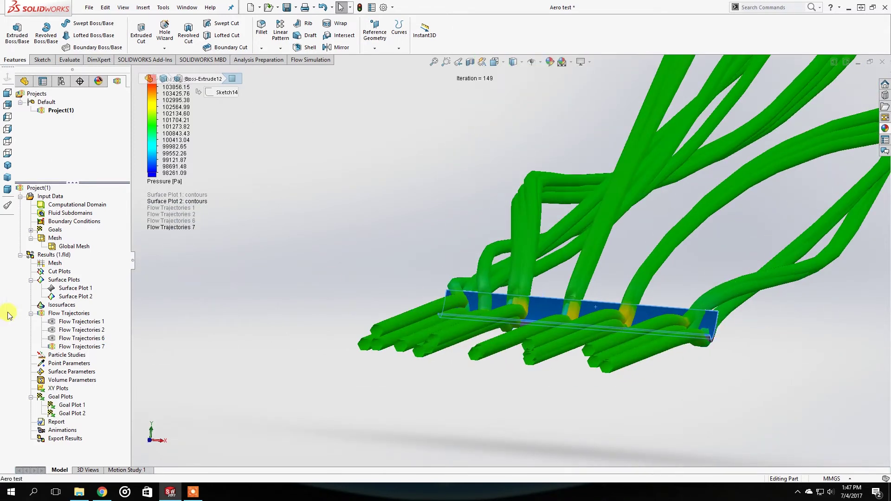
right_click(60, 349)
left_click(83, 229)
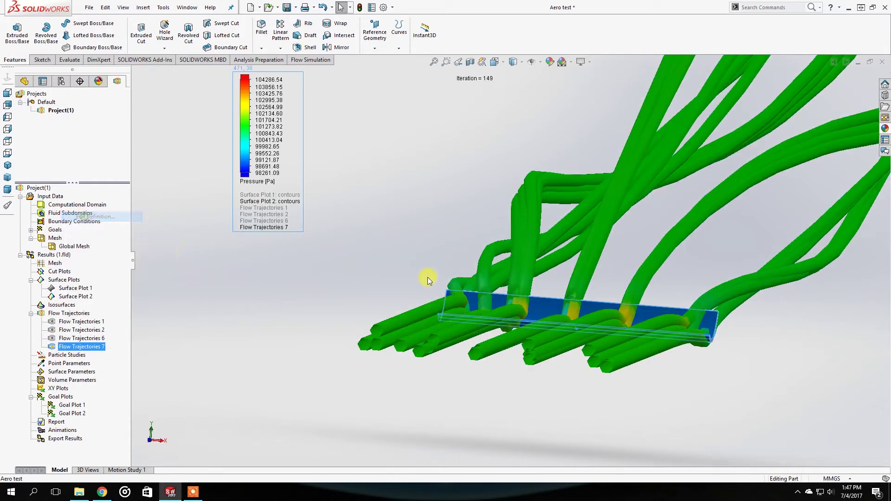
scroll(697, 334, "down", 3)
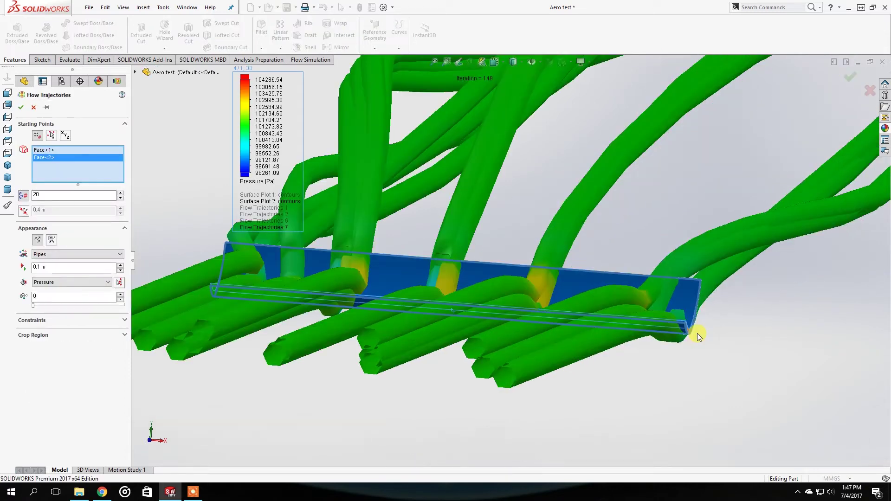
right_click(74, 173)
left_click(81, 179)
scroll(640, 334, "down", 5)
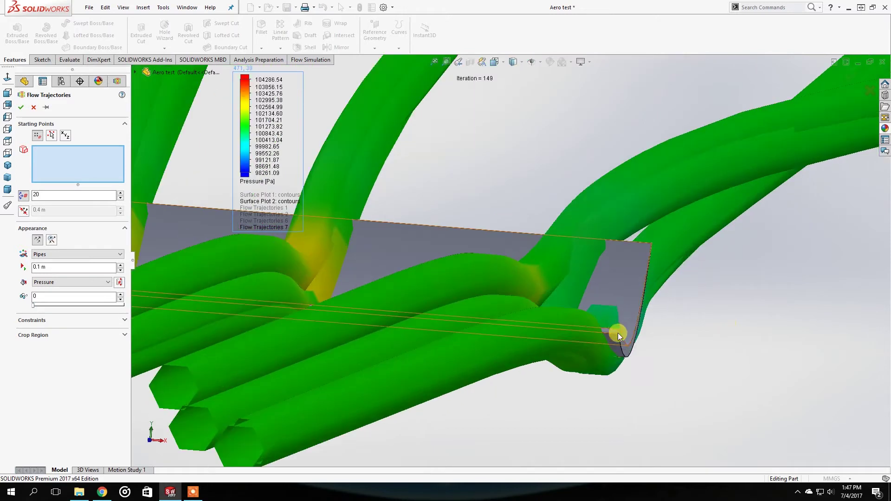
left_click(625, 349)
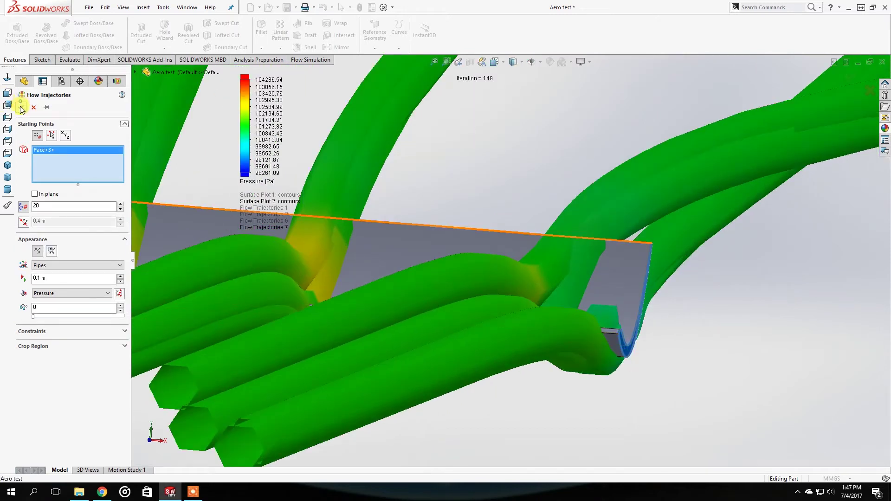
left_click(20, 107)
Examine the regenerated trajectories at the curved wing's tip from several angles and compare the wing with the nearby winged car body
middle_click_drag(580, 258, 428, 198)
scroll(483, 301, "down", 8)
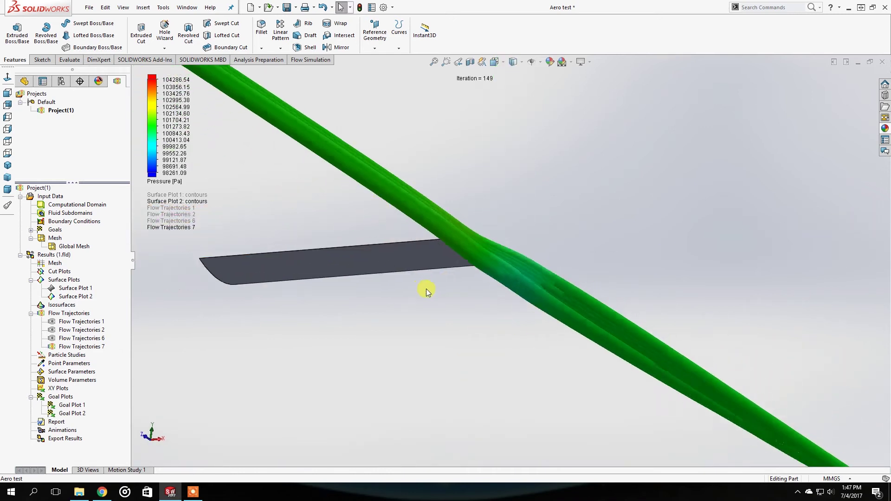
middle_click_drag(426, 289, 732, 422)
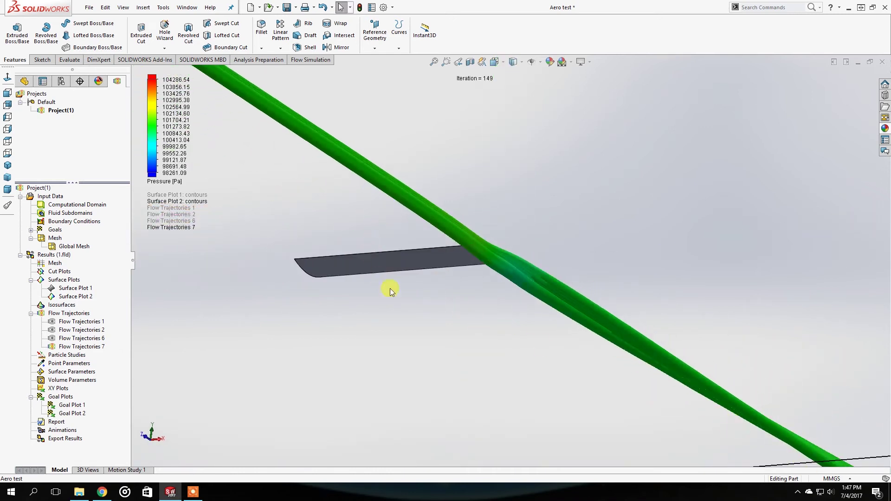
middle_click_drag(361, 271, 382, 253)
left_click(381, 253)
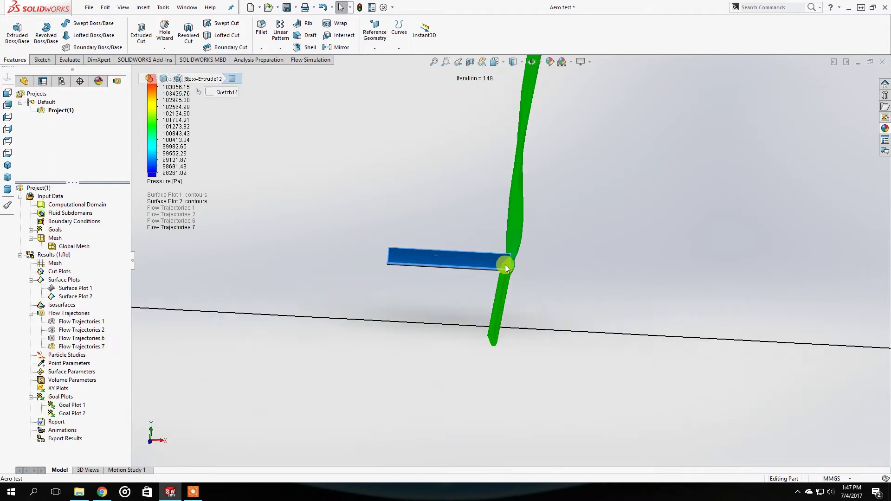
scroll(531, 276, "up", 5)
scroll(657, 269, "down", 3)
scroll(538, 264, "down", 4)
middle_click_drag(538, 264, 621, 185)
left_click(603, 191)
left_click(763, 228)
scroll(511, 246, "up", 6)
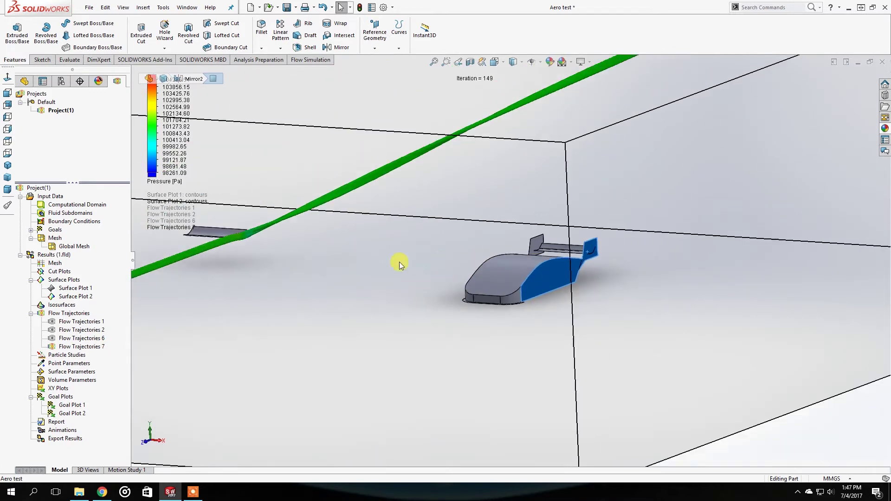
key("Escape")
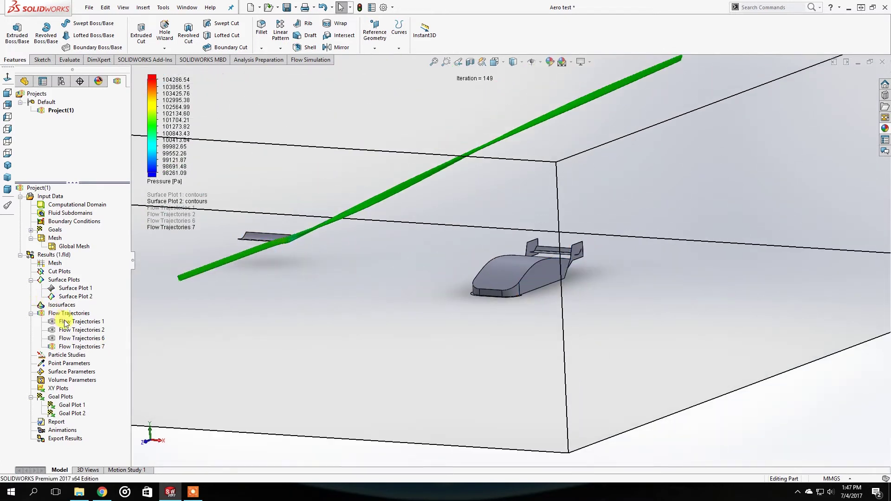
Insert a surface plot of pressure contours with 255 levels on the curved wing, adding its upper face to the selection
right_click(63, 299)
left_click(64, 279)
right_click(64, 279)
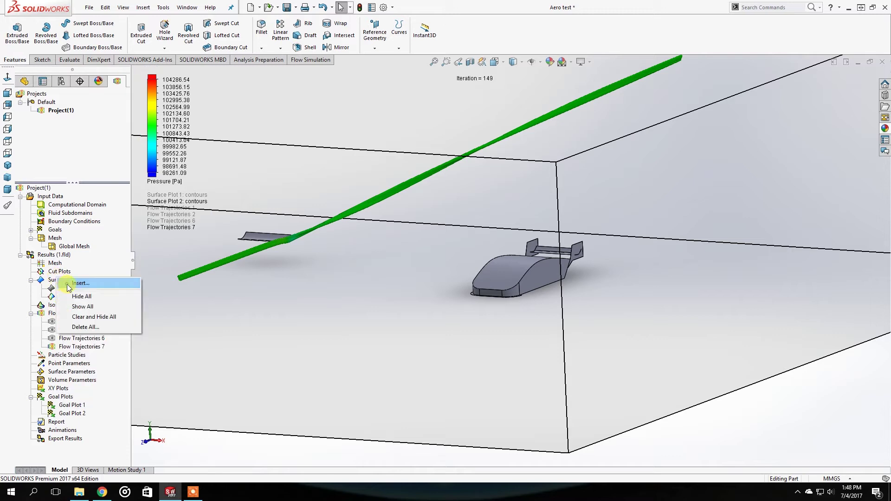
left_click(76, 286)
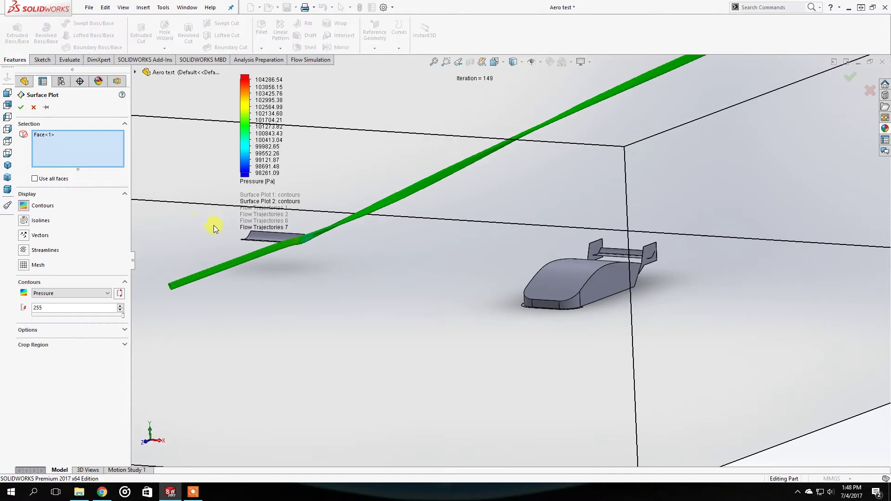
scroll(292, 238, "down", 5)
left_click(306, 216)
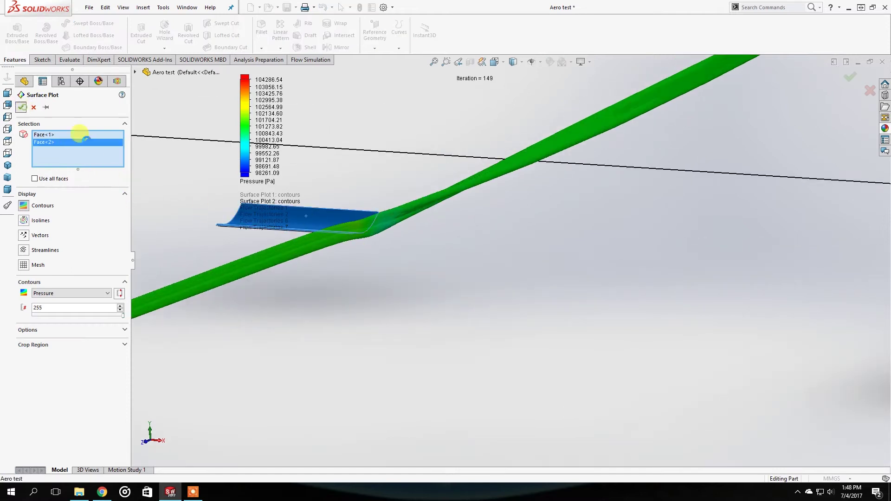
left_click(21, 107)
Examine the pressure contours across the curved wing's upper surface and the flow wrapping around its tip from above, the front and the side
middle_click_drag(345, 221, 396, 278)
left_click_drag(255, 229, 430, 341)
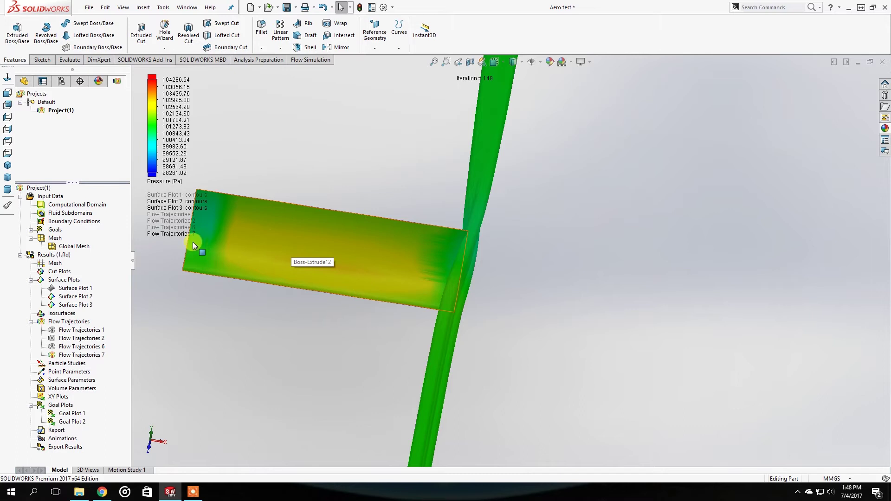
scroll(194, 245, "down", 3)
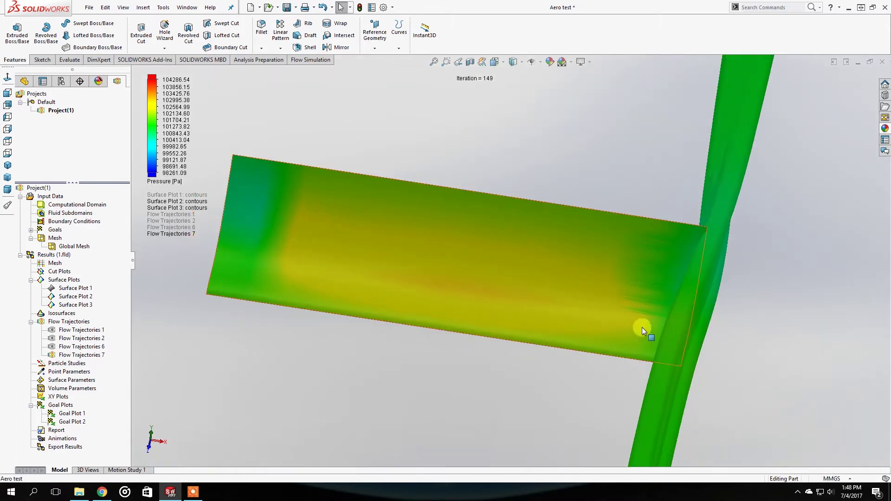
middle_click_drag(377, 256, 259, 222)
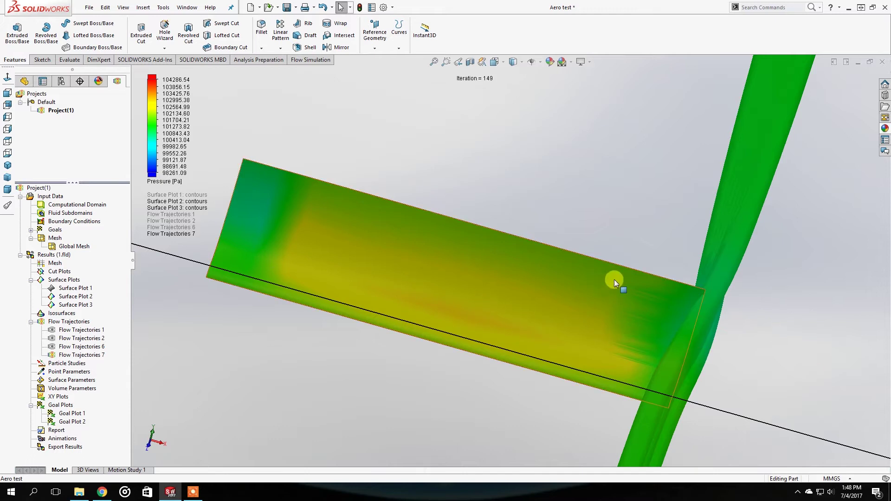
middle_click_drag(551, 302, 642, 261)
scroll(645, 283, "up", 5)
scroll(524, 279, "down", 8)
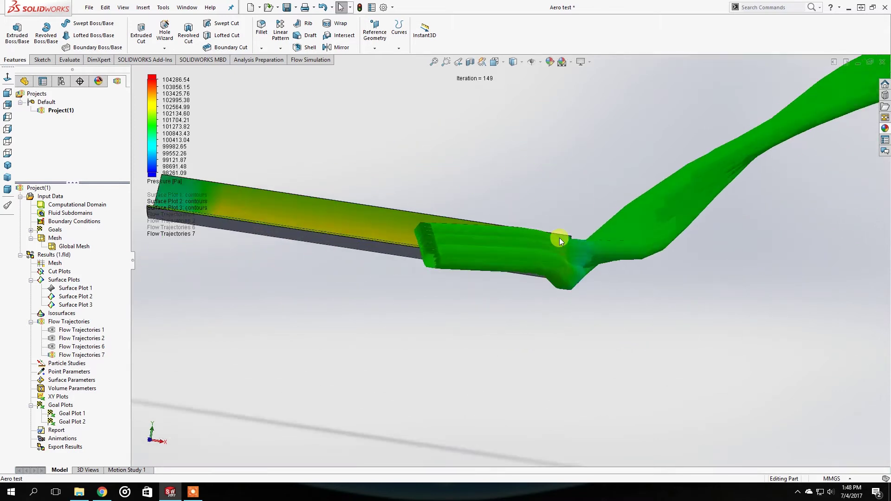
middle_click_drag(523, 268, 507, 268)
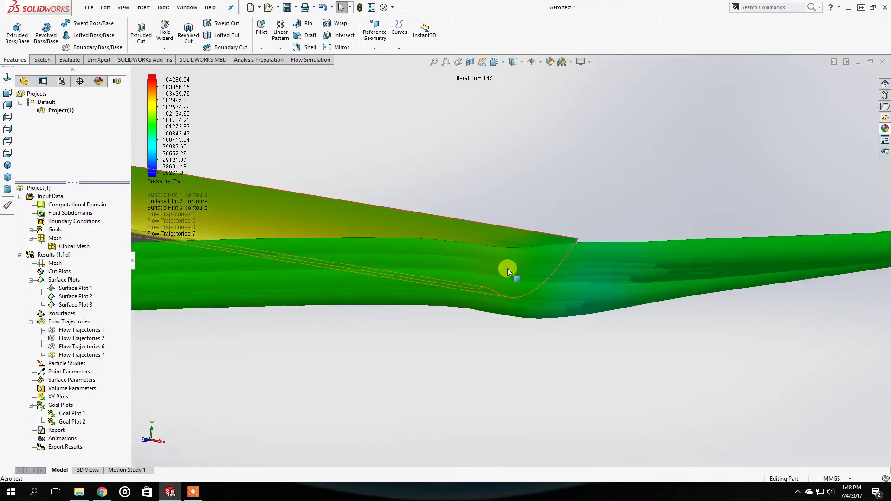
scroll(497, 313, "up", 8)
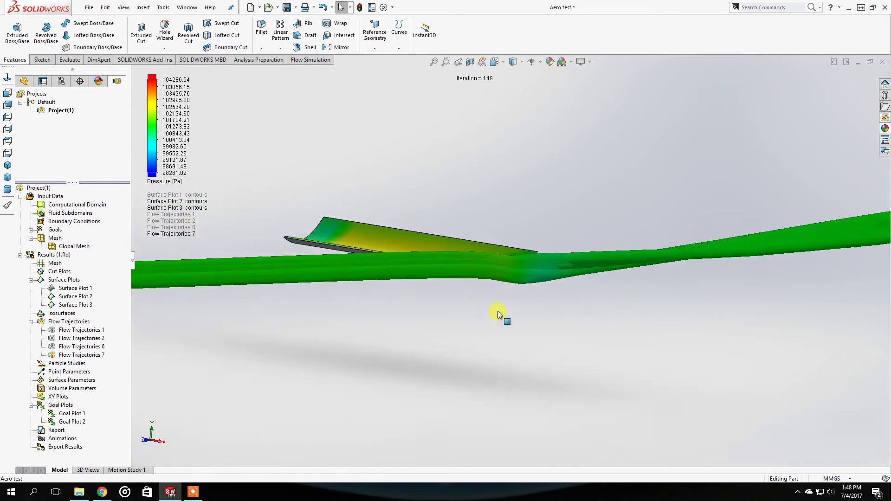
Examine the winged car body's rear wing and its end plates from the side and the front
scroll(670, 285, "down", 8)
scroll(562, 303, "down", 5)
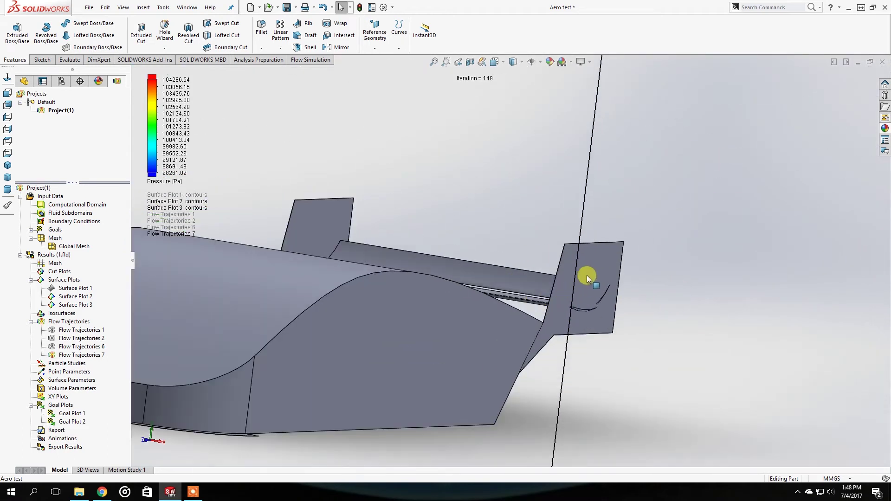
mouse_move(564, 289)
middle_mouse_down()
mouse_move(600, 315)
mouse_move(569, 302)
mouse_move(565, 282)
middle_mouse_up()
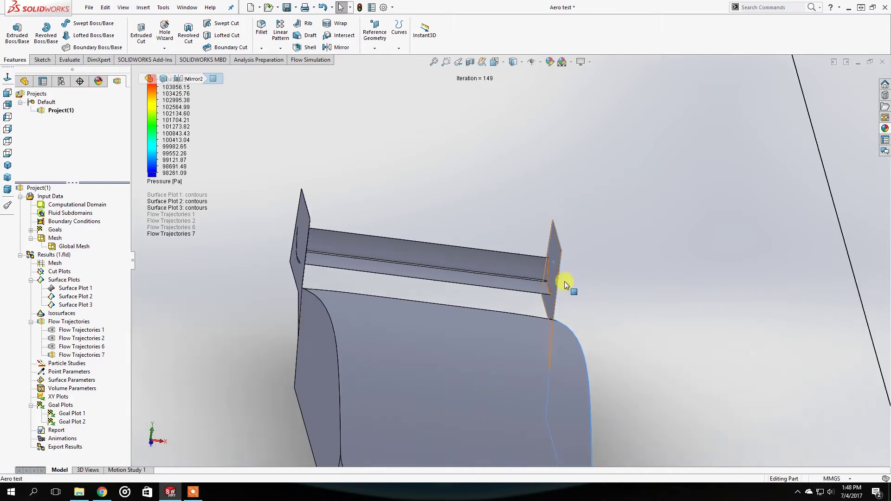
scroll(541, 293, "down", 4)
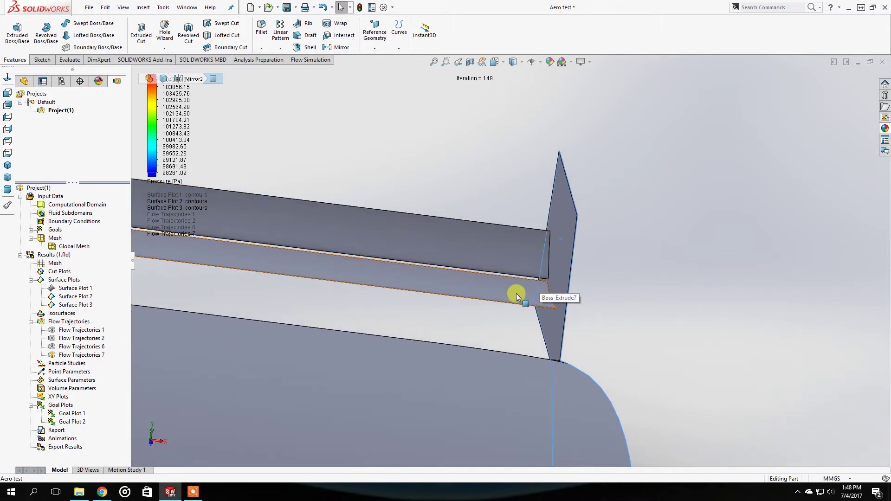
scroll(495, 302, "up", 4)
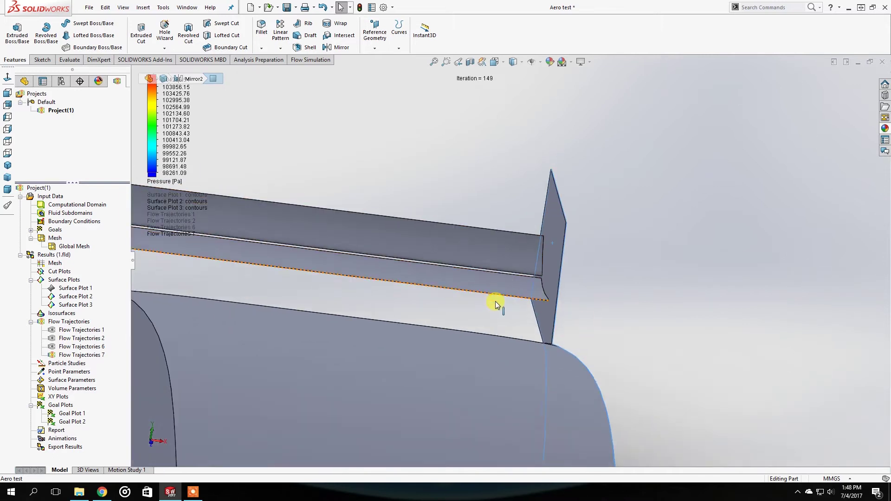
scroll(530, 274, "down", 5)
middle_click_drag(509, 258, 459, 274)
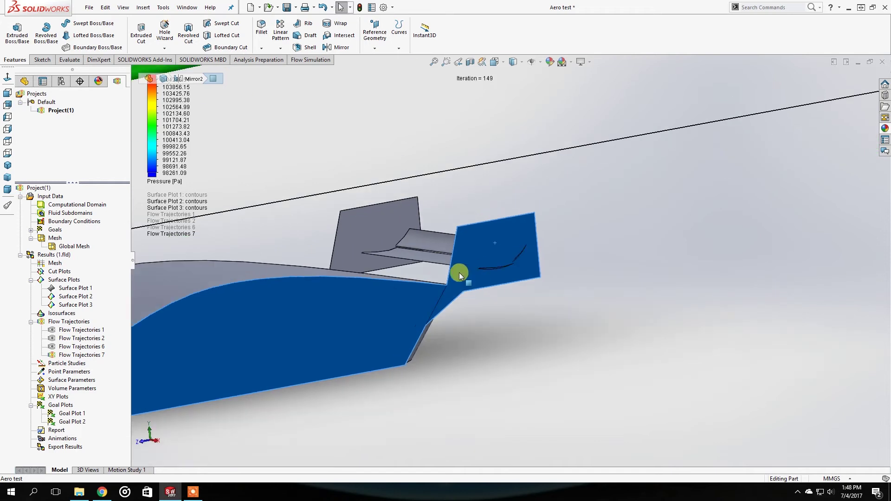
Compare the surface pressure at the curved wing's ends with its middle, relating it to the winged car body's end plates
scroll(393, 244, "up", 5)
scroll(343, 236, "down", 8)
middle_click_drag(343, 236, 364, 259)
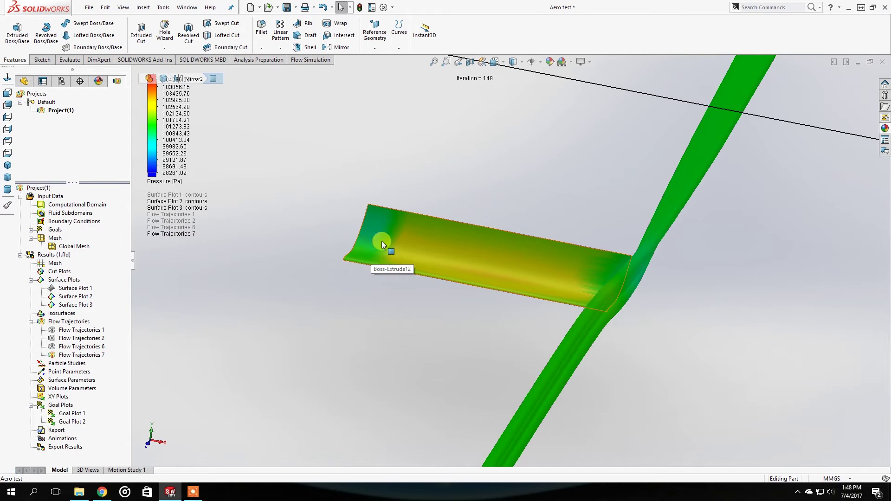
scroll(626, 263, "up", 8)
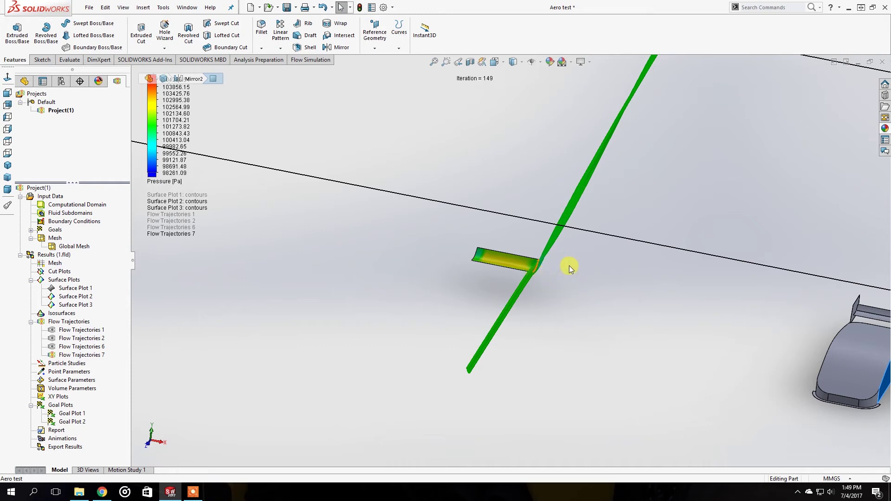
scroll(510, 277, "up", 3)
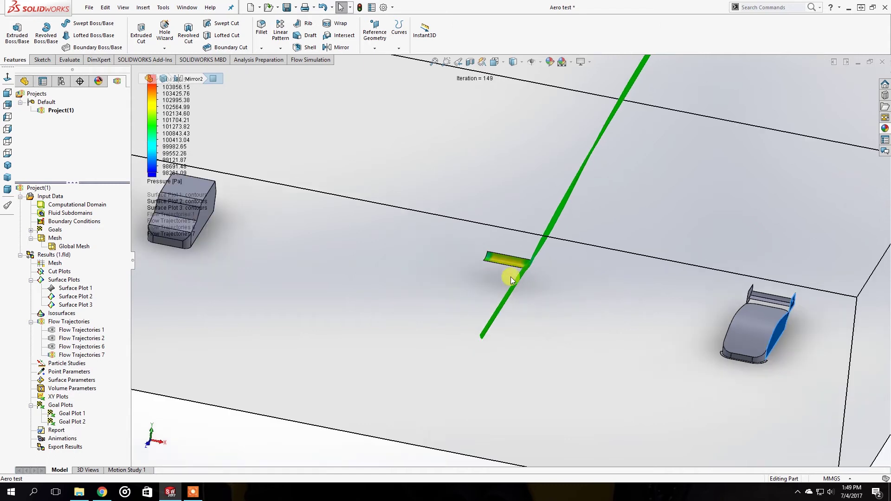
Reopen the definition of Flow Trajectories 1 and accept it with its arrow display to show the flow around the first car body
scroll(508, 294, "up", 5)
right_click(75, 322)
left_click(81, 330)
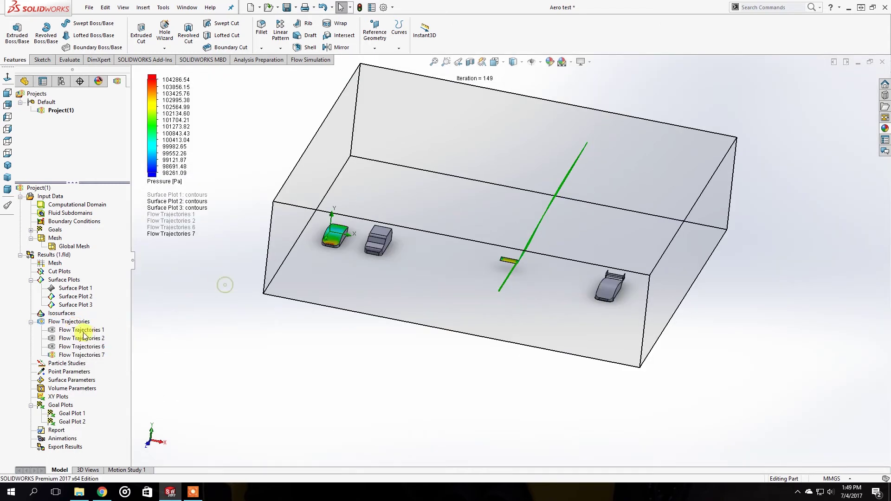
right_click(83, 331)
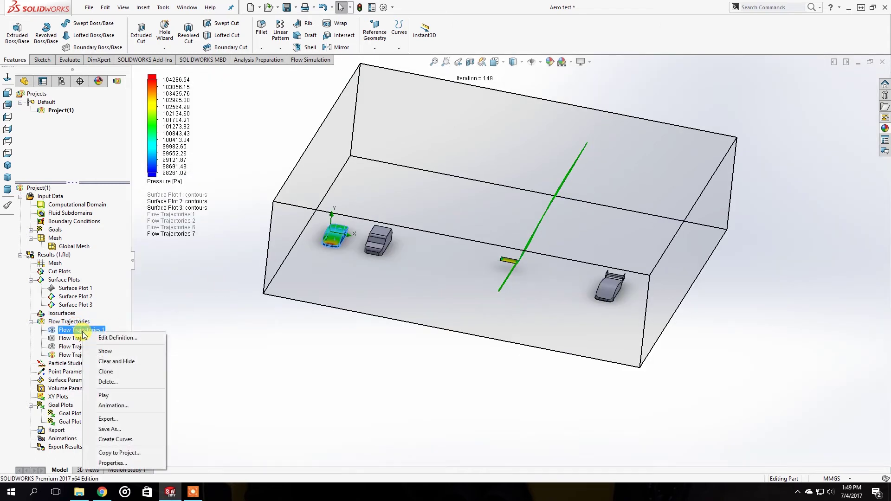
left_click(115, 336)
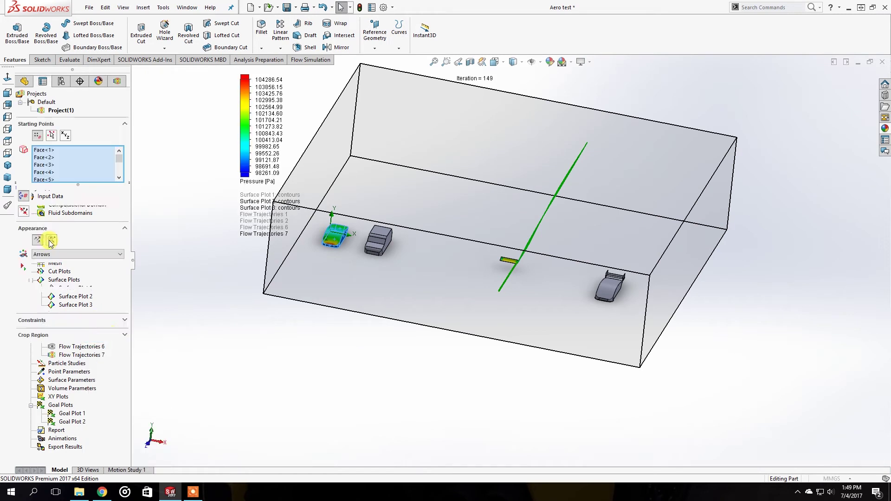
left_click(21, 107)
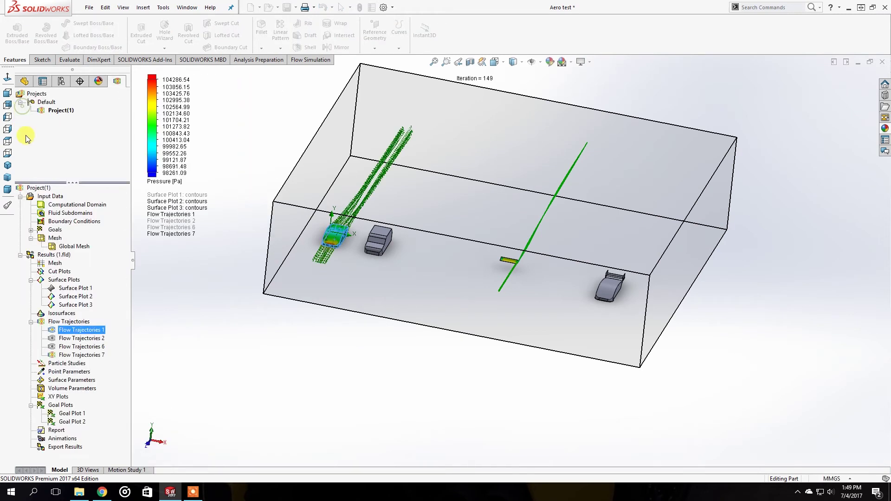
Show Flow Trajectories 6 around the winged car body alongside the first car's flow
right_click(64, 350)
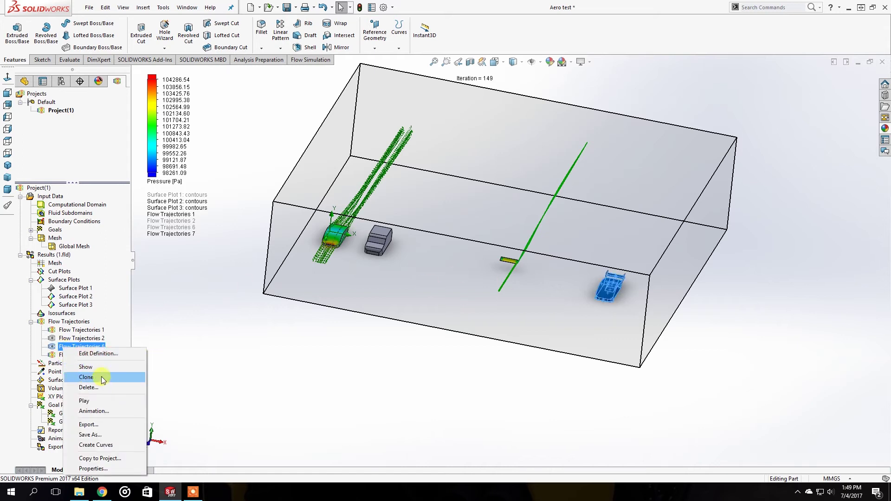
left_click(250, 314)
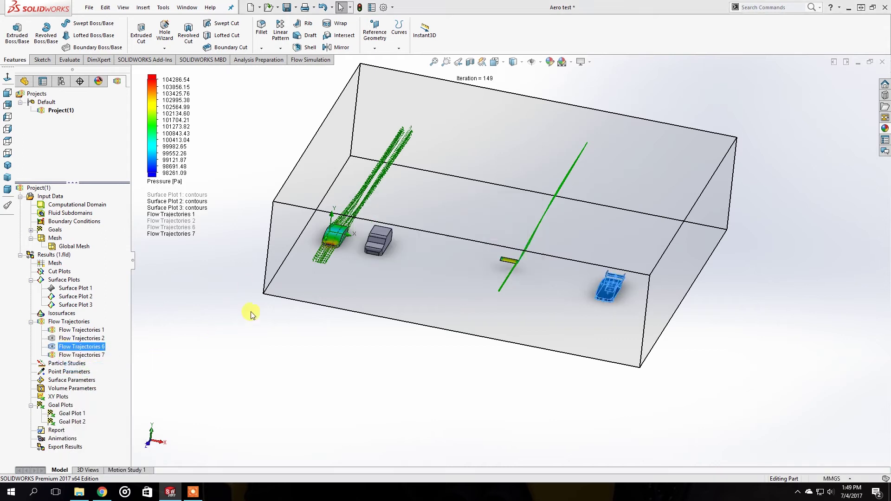
scroll(612, 292, "down", 5)
middle_click_drag(617, 295, 424, 258)
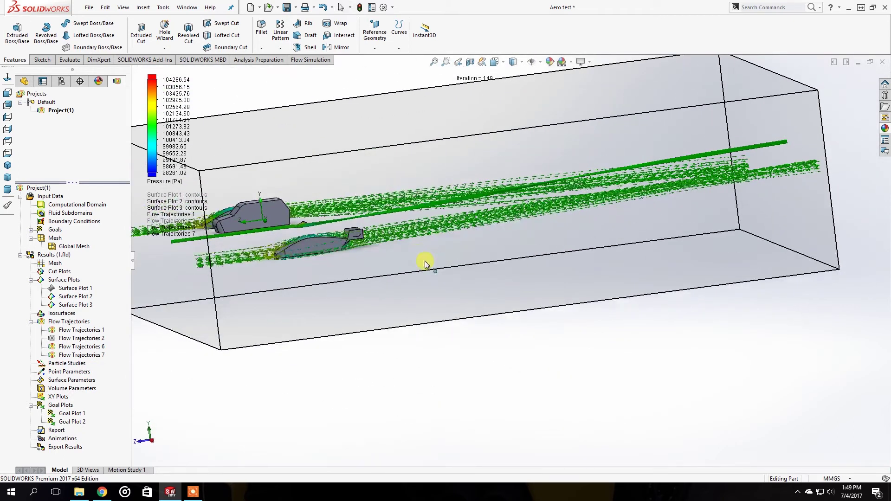
Hide Flow Trajectories 7 at the curved wing
right_click(69, 356)
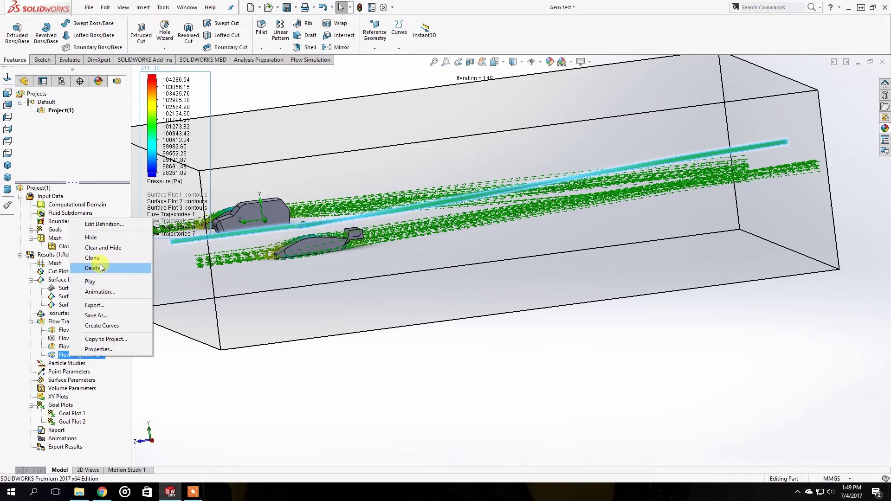
left_click(93, 238)
left_click(250, 222)
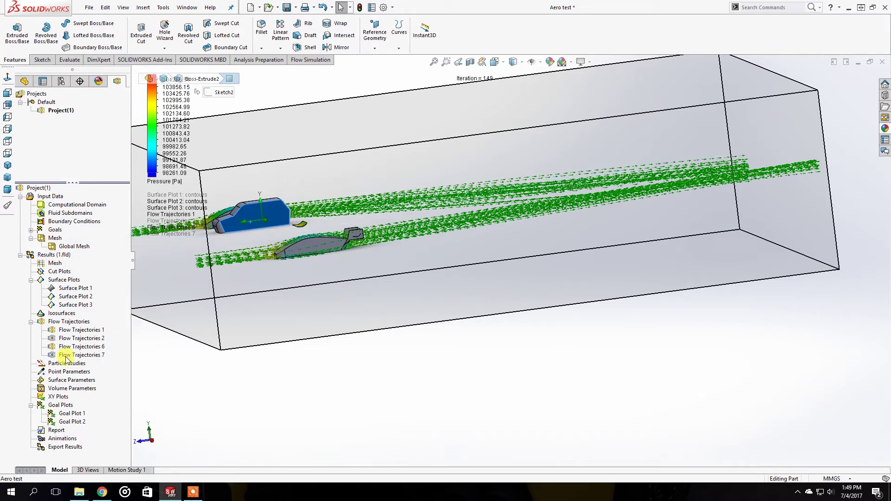
Compare the wakes behind the wingless and winged car bodies in front, left-side and angled views
key("ctrl+1")
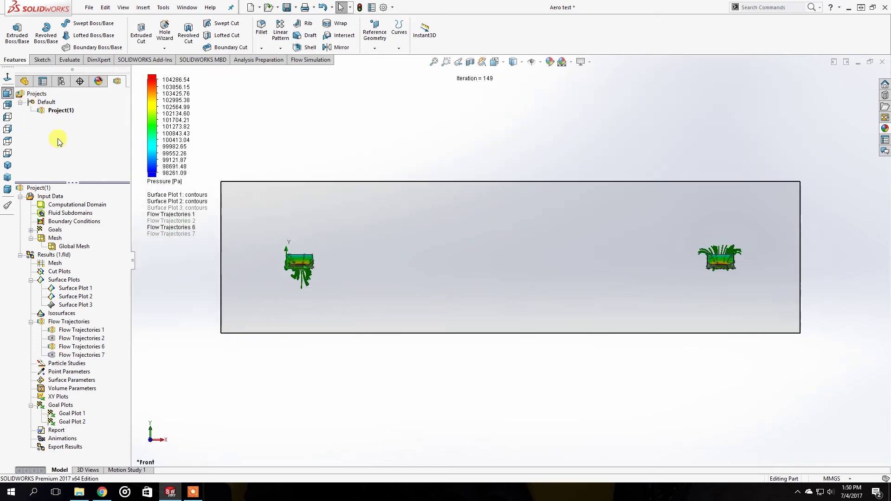
left_click(9, 116)
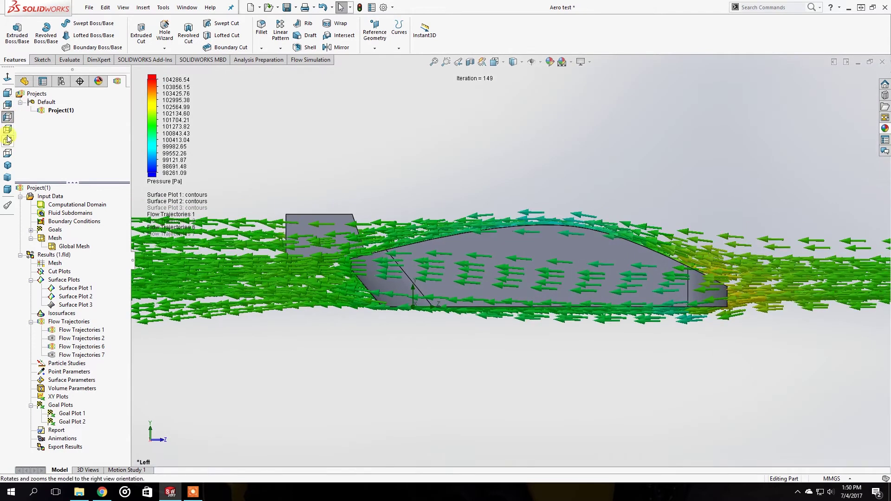
scroll(416, 236, "up", 8)
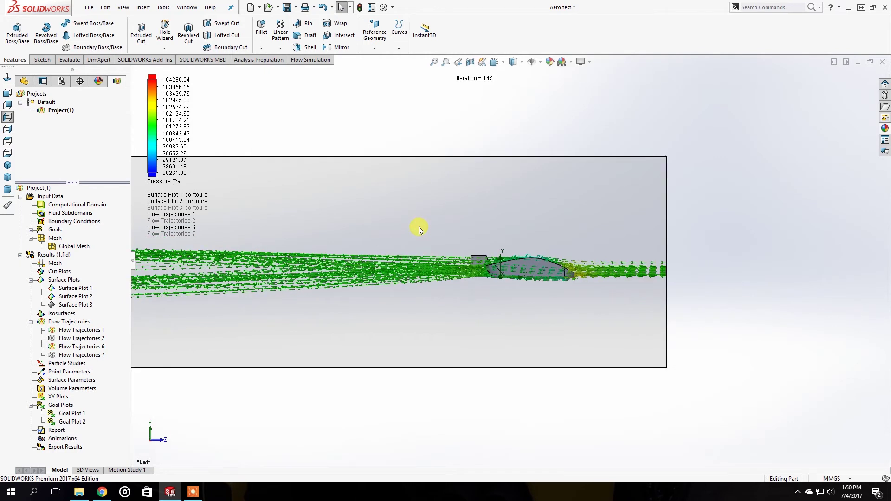
middle_click_drag(416, 242, 427, 260)
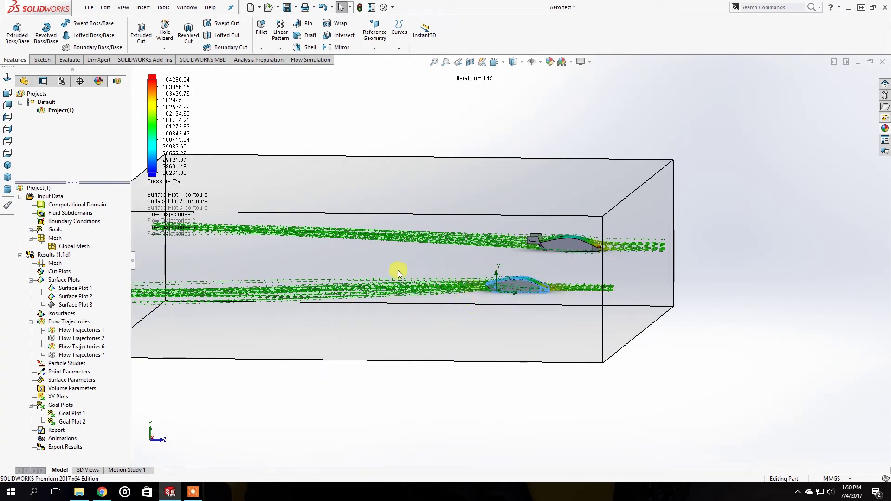
middle_click_drag(306, 296, 474, 283)
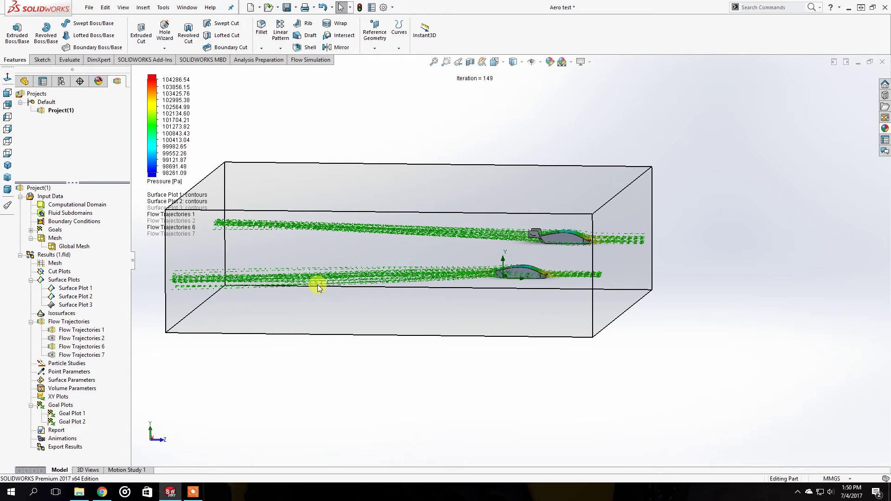
Compare the airflow over and behind both car bodies from the opposite side, highlighting the wingless car's side face
mouse_move(544, 255)
middle_mouse_down()
mouse_move(541, 230)
mouse_move(339, 241)
mouse_move(430, 252)
mouse_move(520, 244)
mouse_move(541, 232)
mouse_move(537, 259)
middle_mouse_up()
scroll(525, 250, "down", 6)
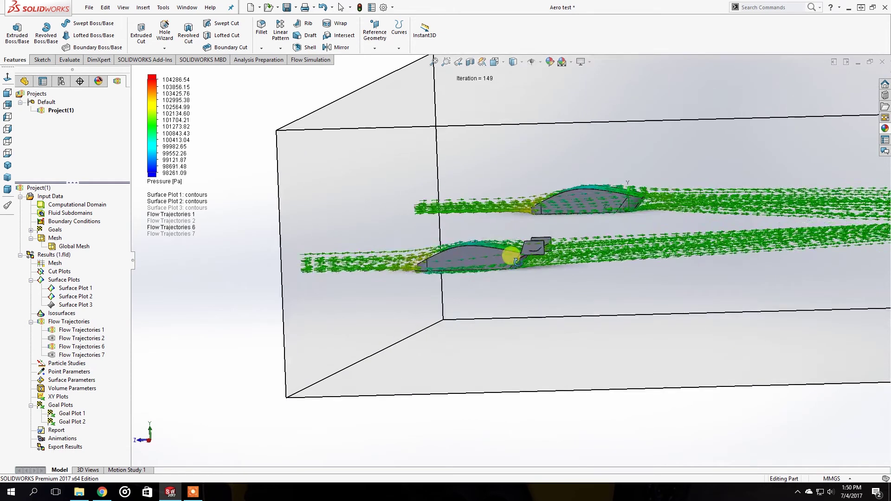
scroll(520, 258, "up", 8)
left_click(505, 266)
middle_click_drag(574, 253, 506, 260)
scroll(505, 260, "down", 6)
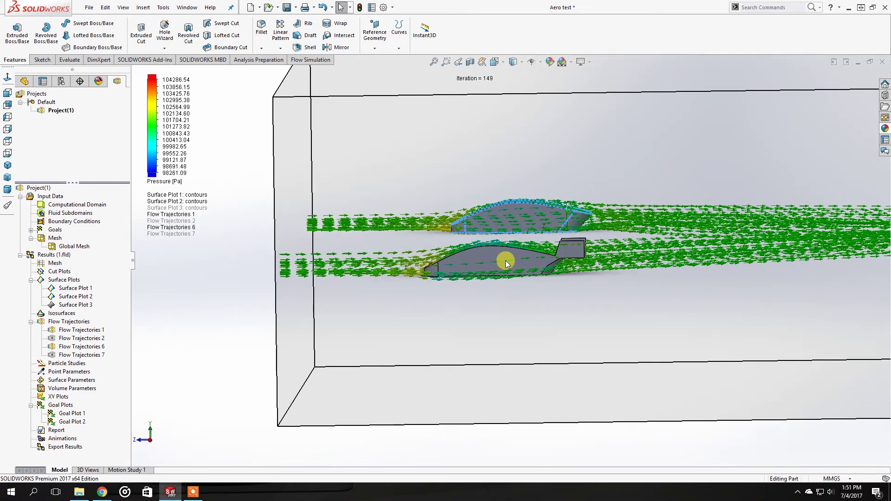
scroll(506, 260, "up", 2)
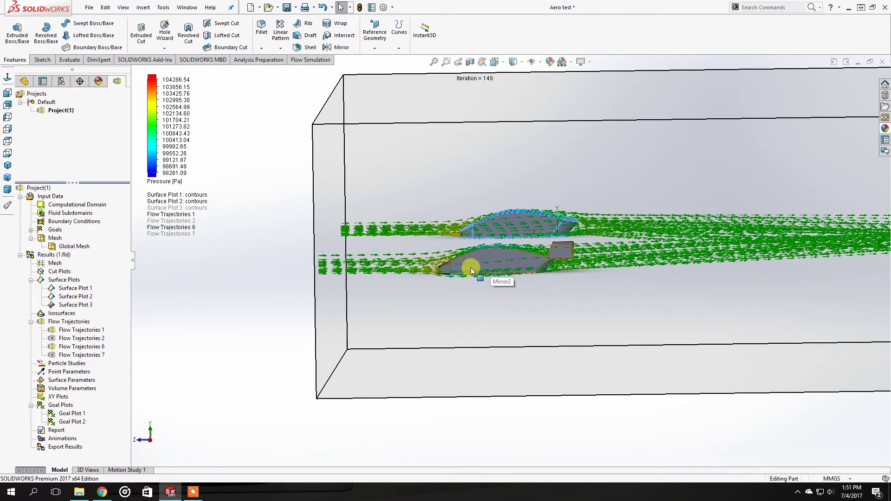
scroll(470, 271, "down", 1)
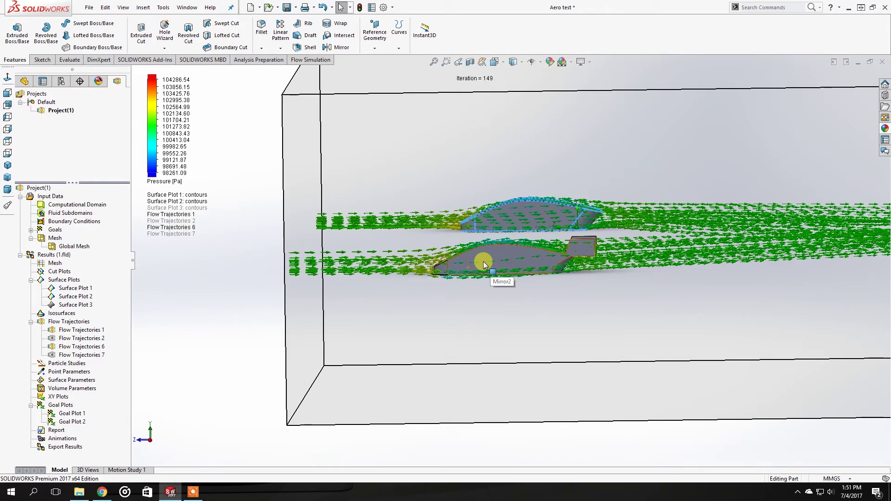
Compare the airflow and wakes around the wingless and winged car bodies from both sides and angled views
scroll(511, 257, "up", 2)
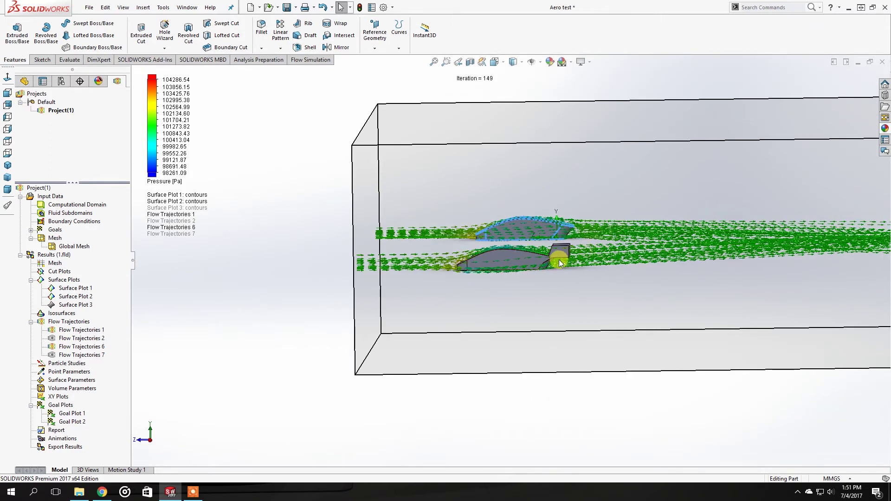
middle_click_drag(559, 263, 543, 233)
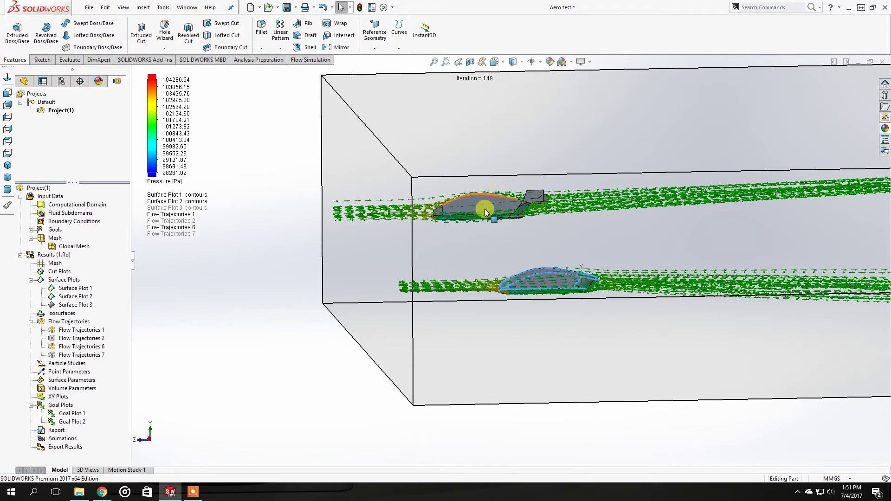
middle_click_drag(485, 276, 552, 231)
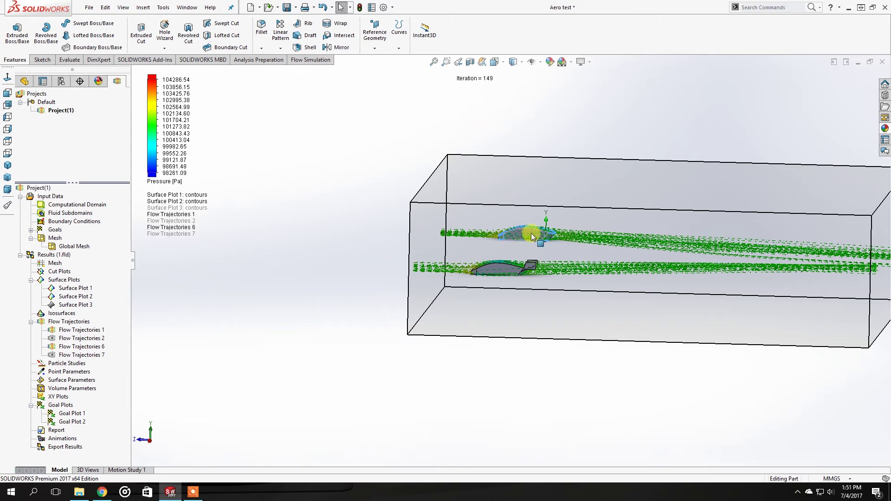
middle_click_drag(518, 141, 523, 285)
scroll(507, 259, "down", 4)
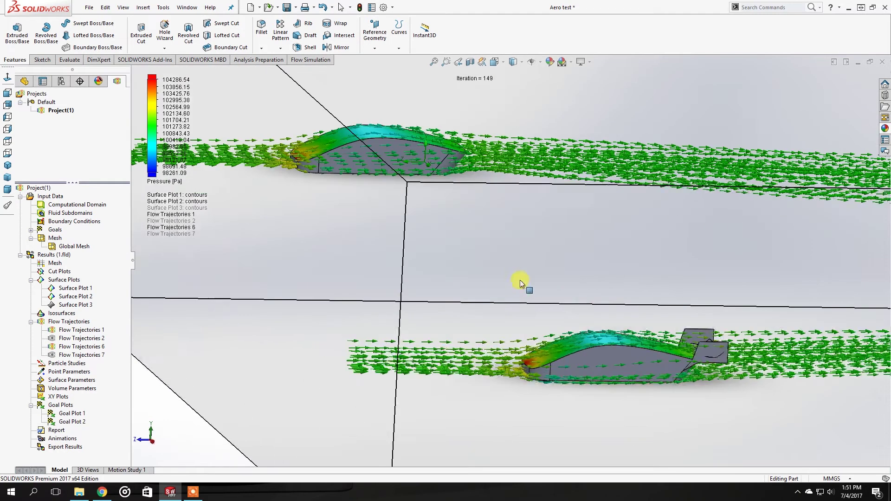
Examine the airflow around the winged car body, over its rear wing and side, and close up at the nose and lower front edge
scroll(523, 285, "down", 6)
middle_click_drag(661, 322, 592, 372)
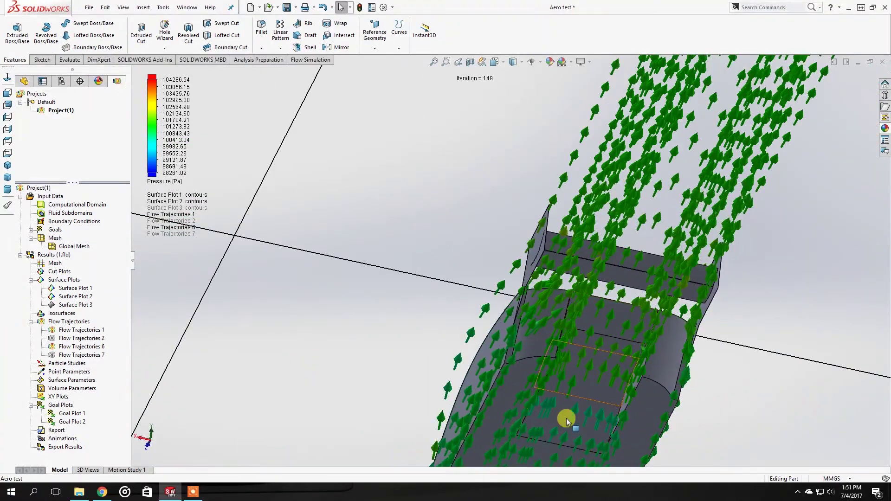
scroll(593, 378, "up", 3)
middle_click_drag(514, 365, 444, 368)
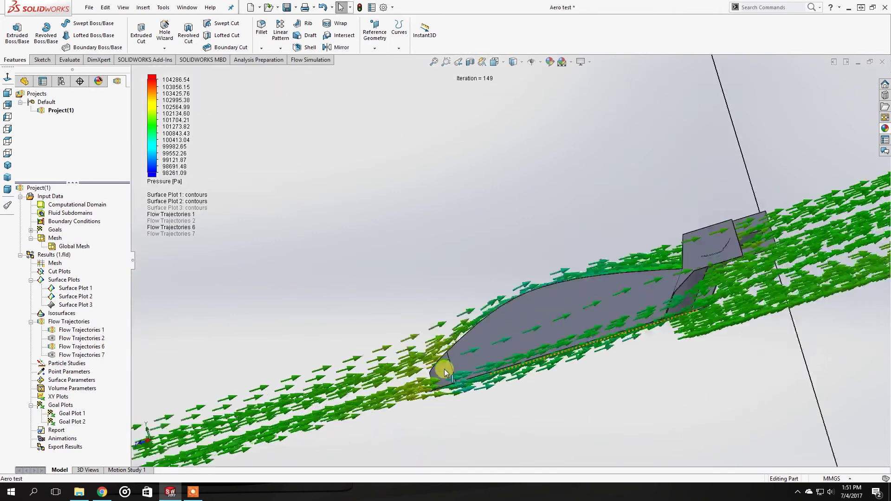
scroll(444, 369, "down", 5)
scroll(353, 367, "down", 6)
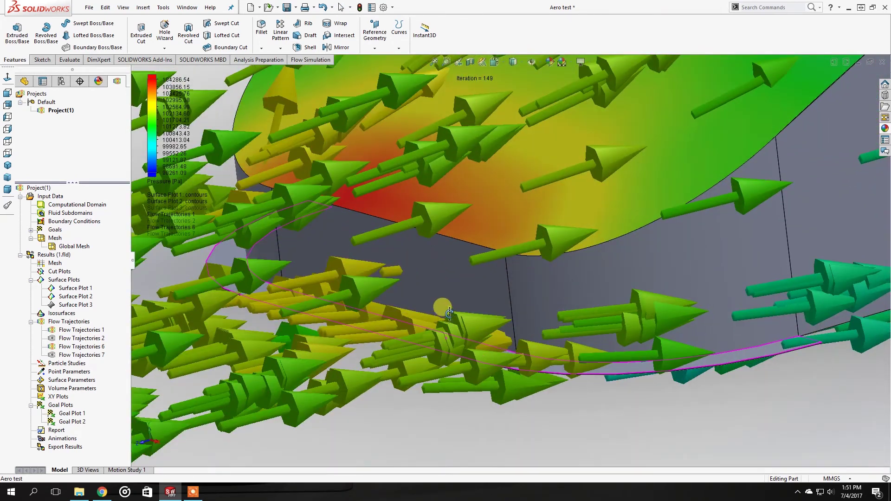
middle_click_drag(395, 260, 357, 307)
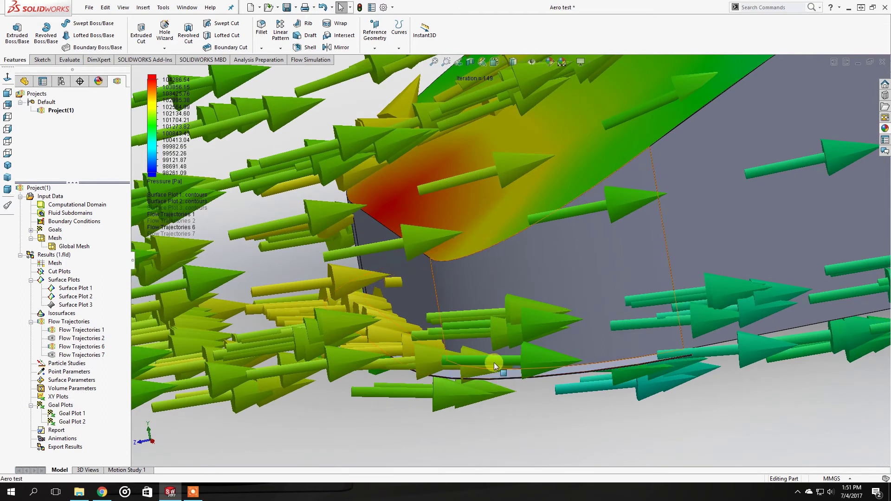
scroll(488, 371, "down", 3)
scroll(488, 374, "up", 3)
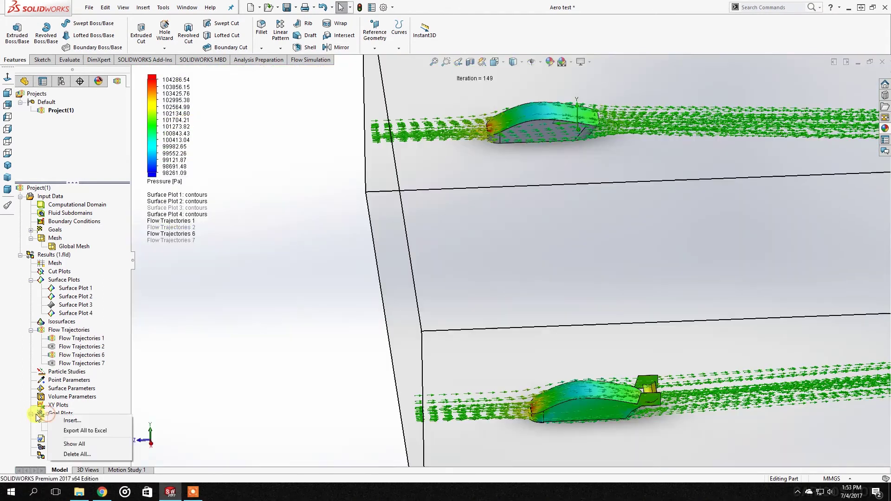
Show a goal plot summary for all goals against iterations, review the Y and Z force values, and cancel the plot
left_click(32, 418)
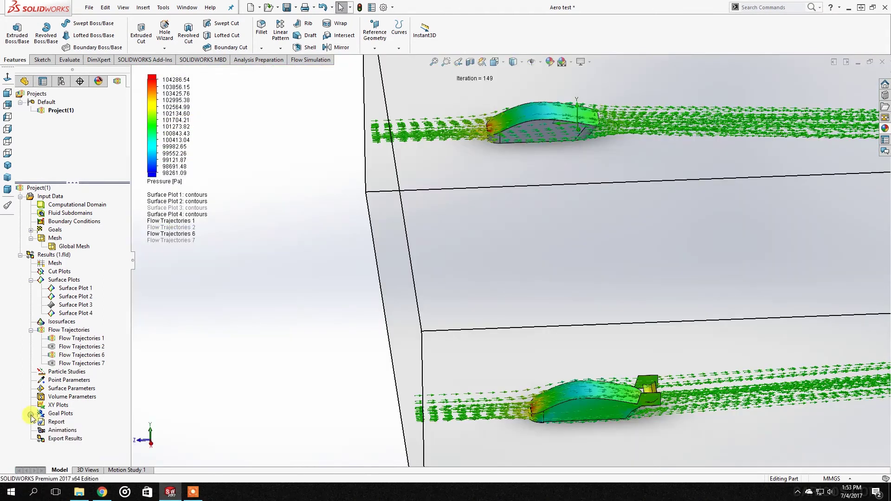
right_click(63, 421)
left_click(73, 426)
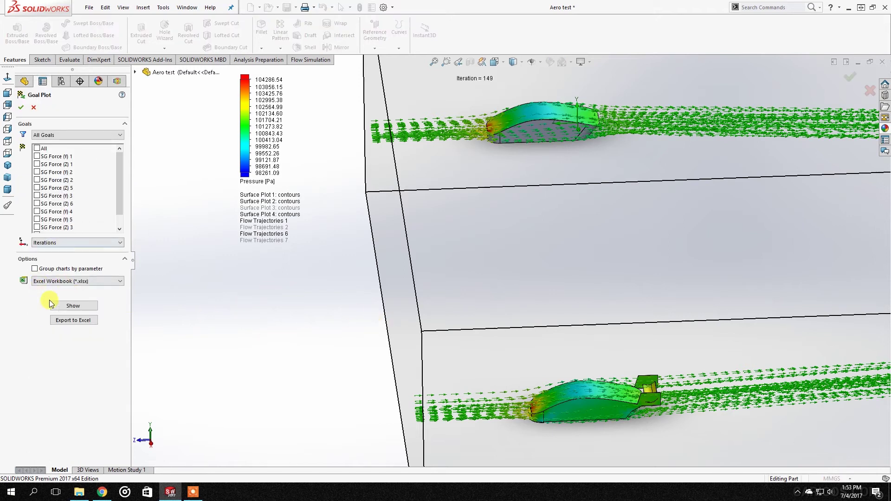
left_click(52, 305)
key("Return")
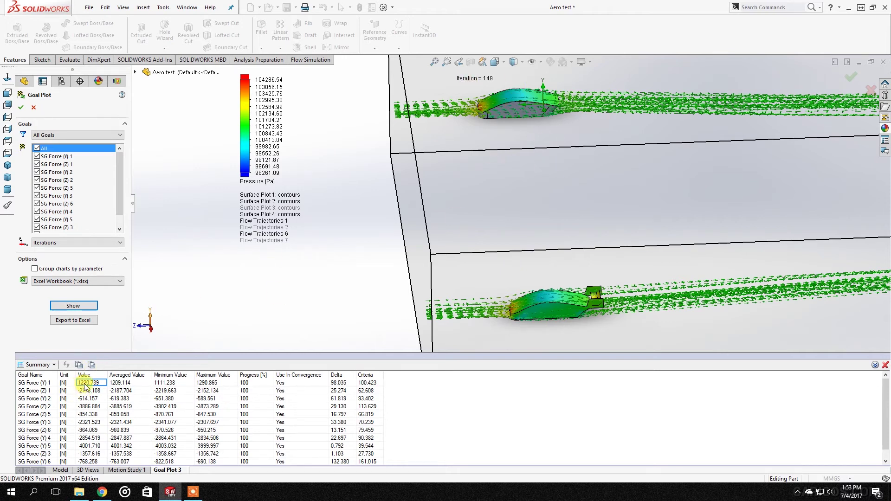
scroll(120, 408, "down", 1)
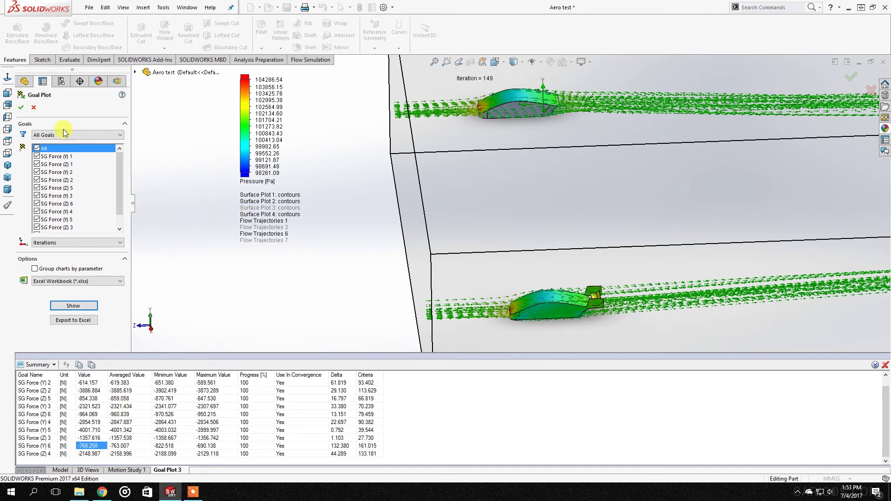
left_click(33, 108)
middle_click_drag(349, 220, 672, 288)
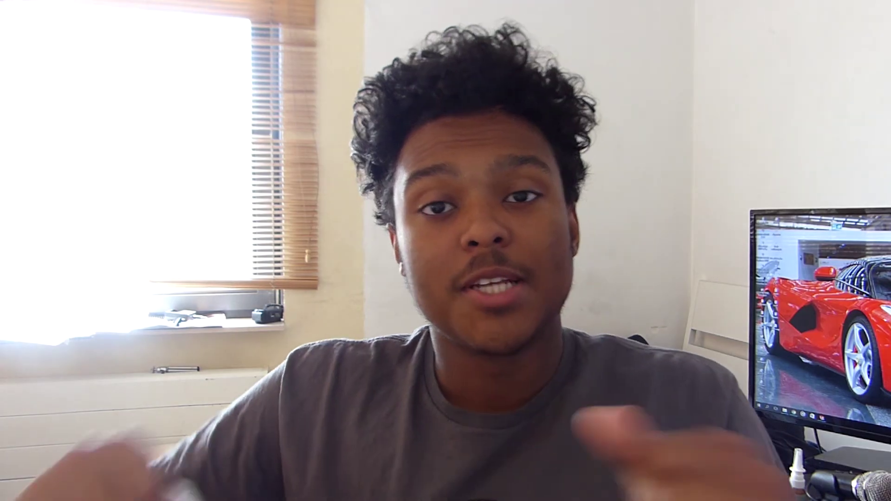